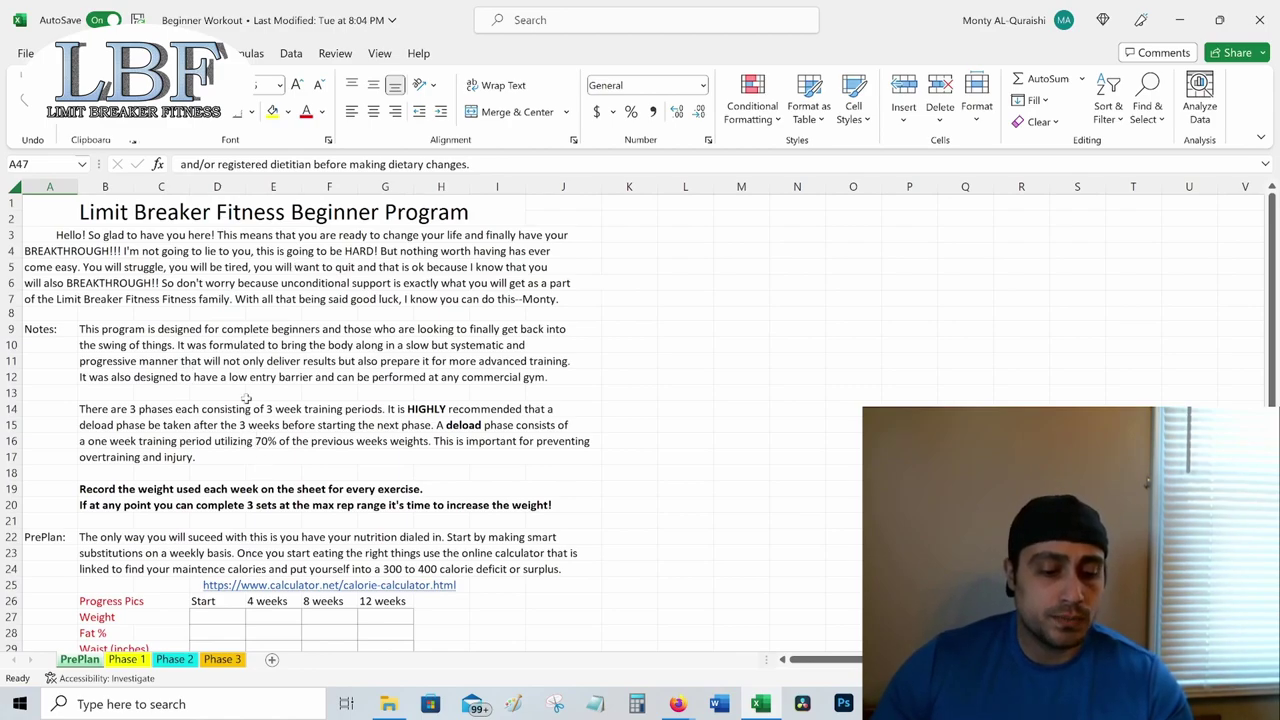
Read through the introduction, notes and nutrition guidance on the PrePlan sheet down to the phase descriptions.
scroll(314, 298, down, 1)
scroll(316, 298, down, 1)
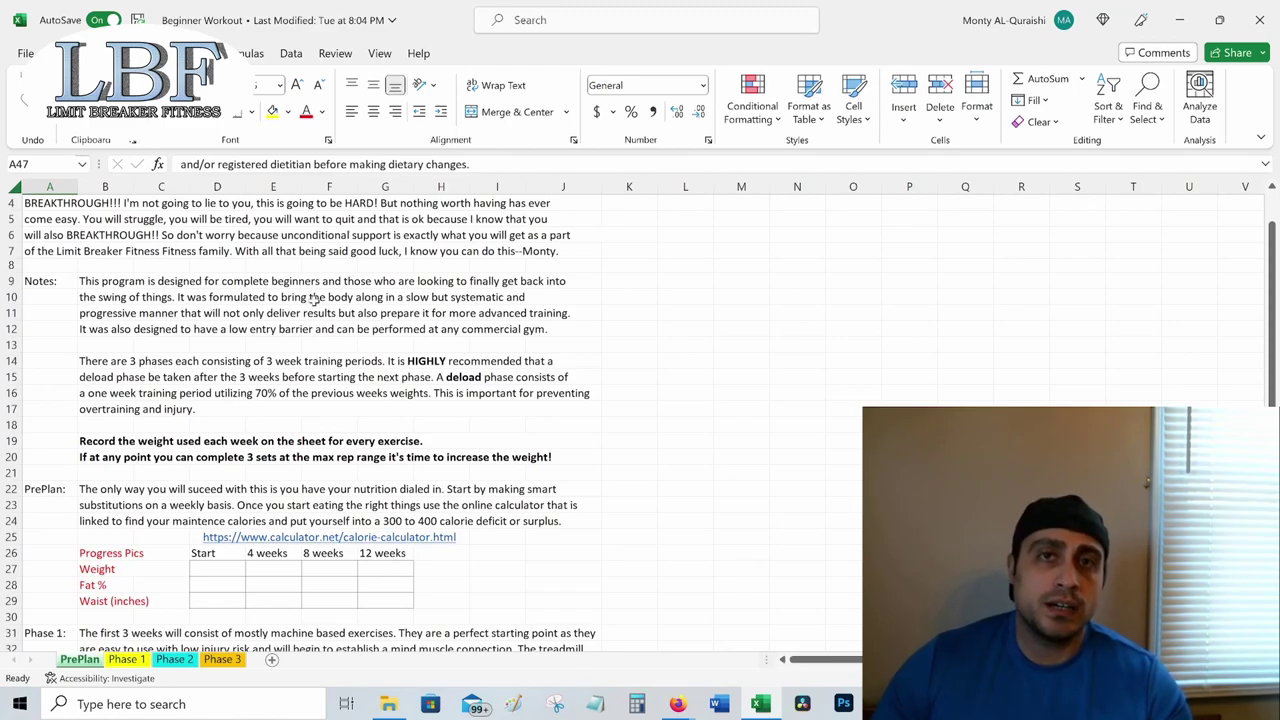
scroll(314, 298, down, 1)
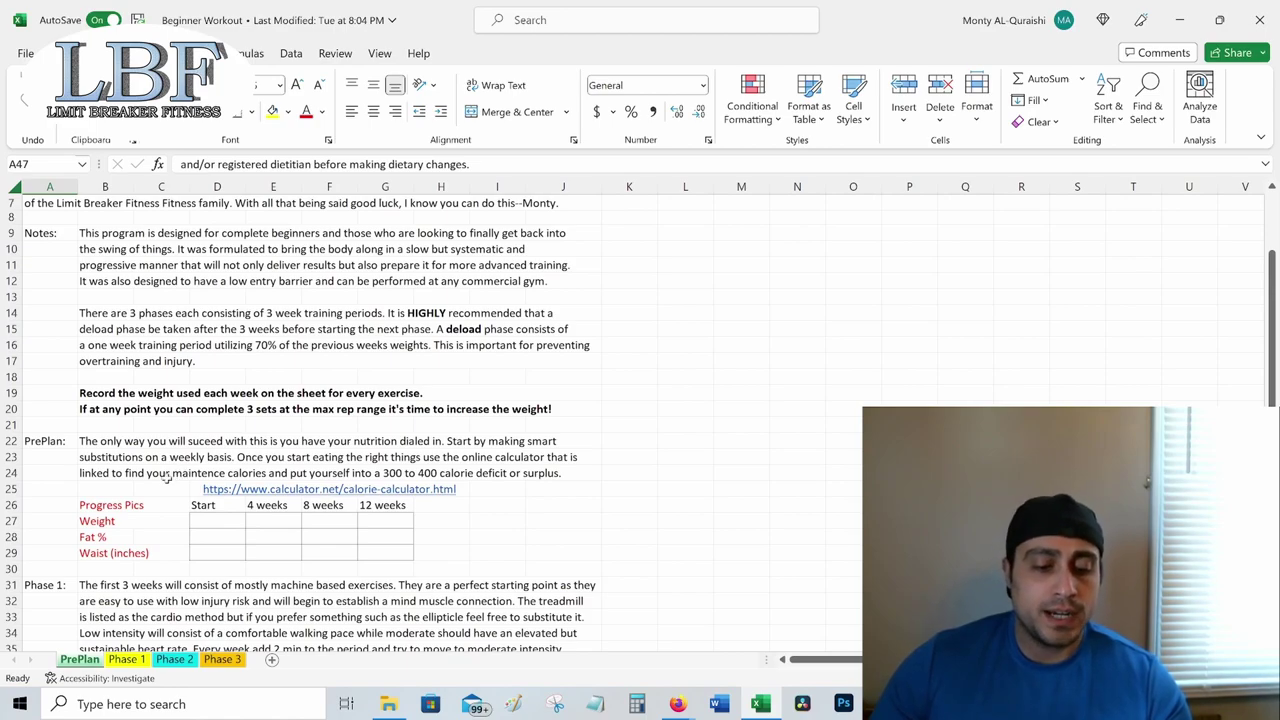
scroll(198, 420, down, 2)
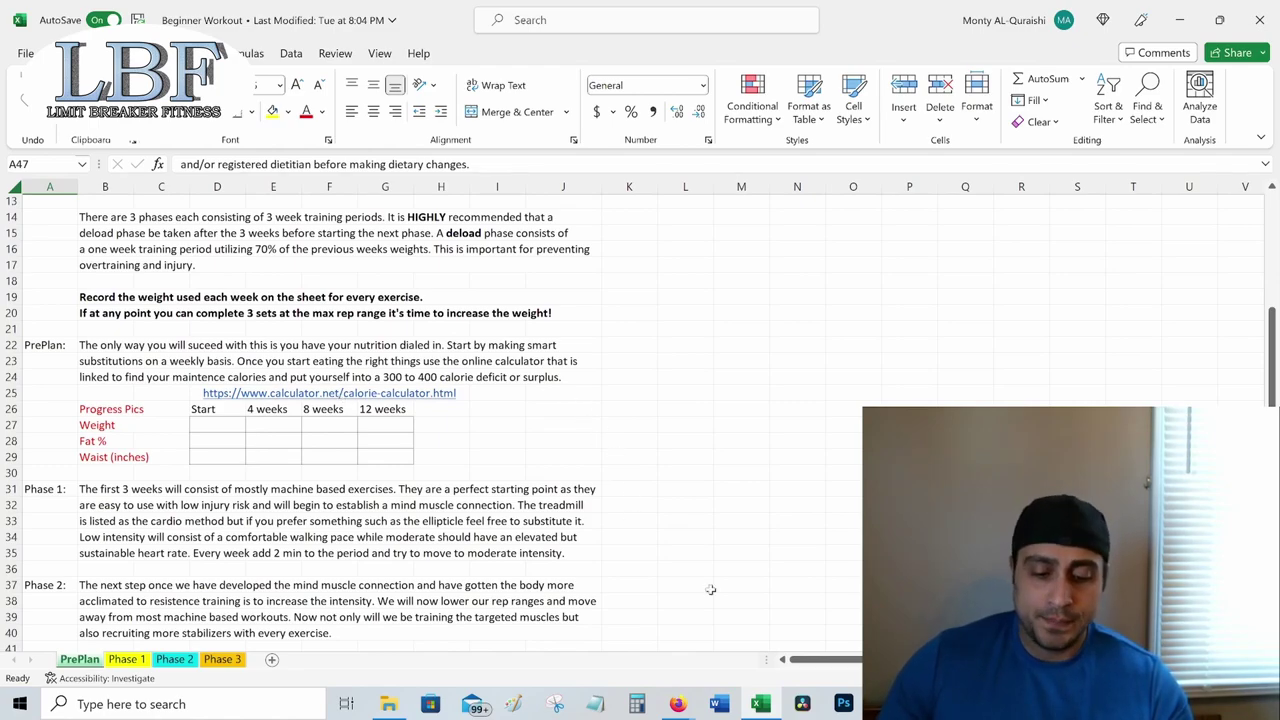
Switch to the calculator.net Calorie Calculator in Firefox and set the age to 30.
click(689, 704)
click(757, 642)
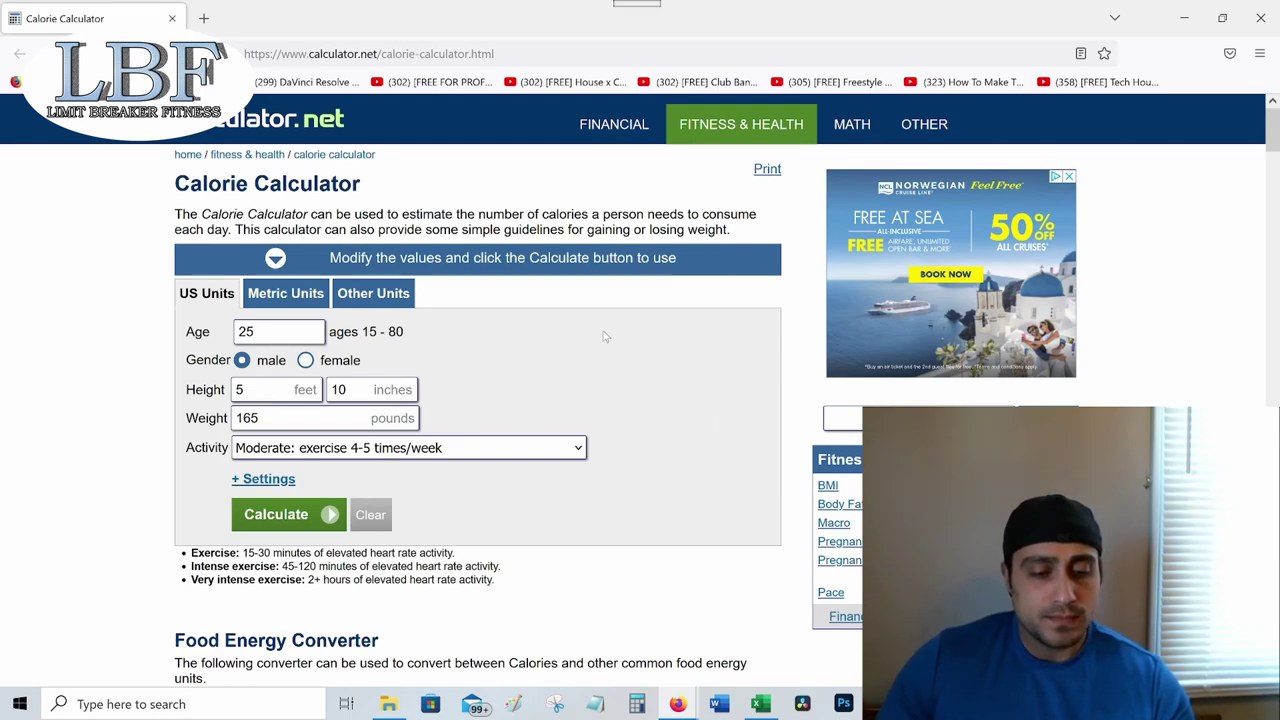
click(282, 329)
key(BackSpace)
key(BackSpace)
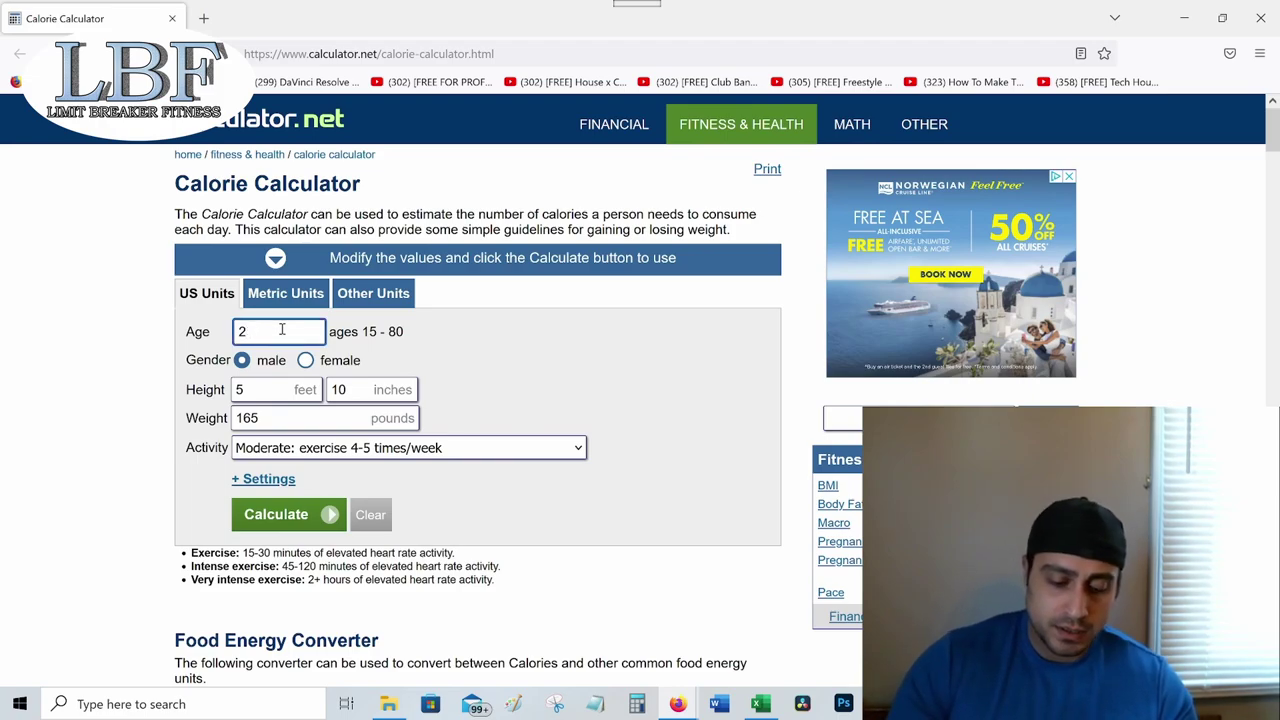
text(30)
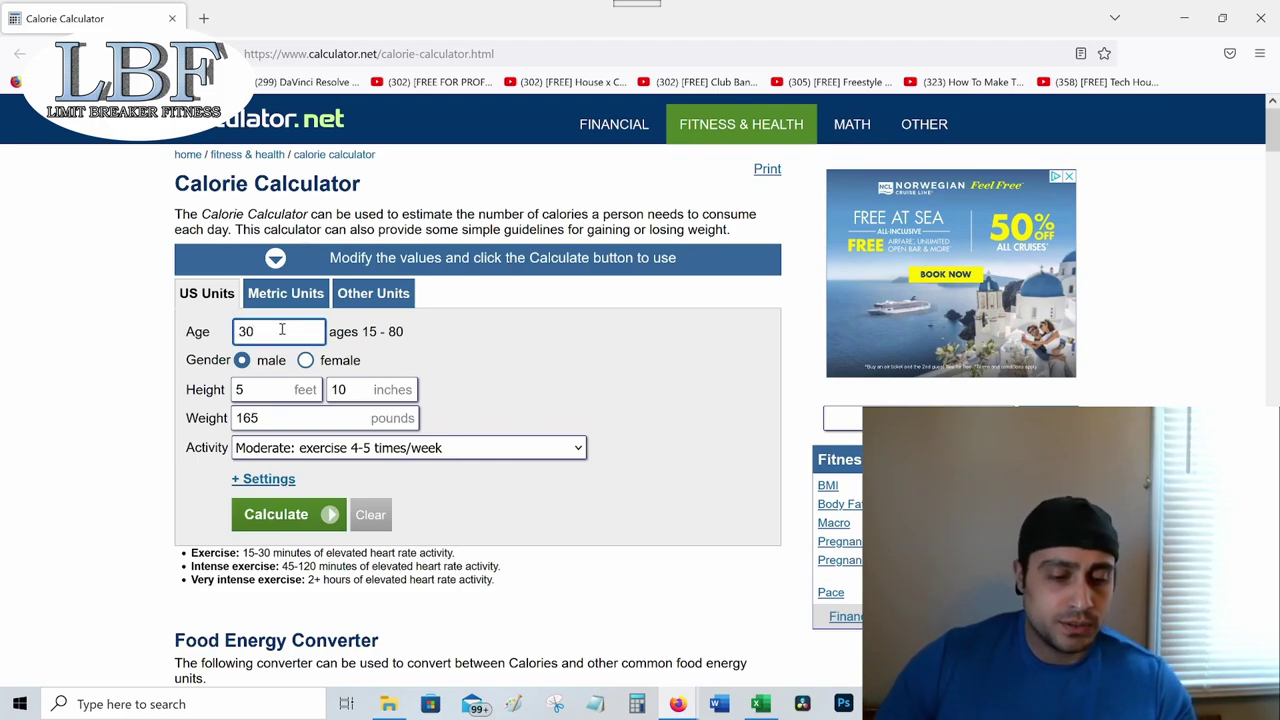
click(438, 352)
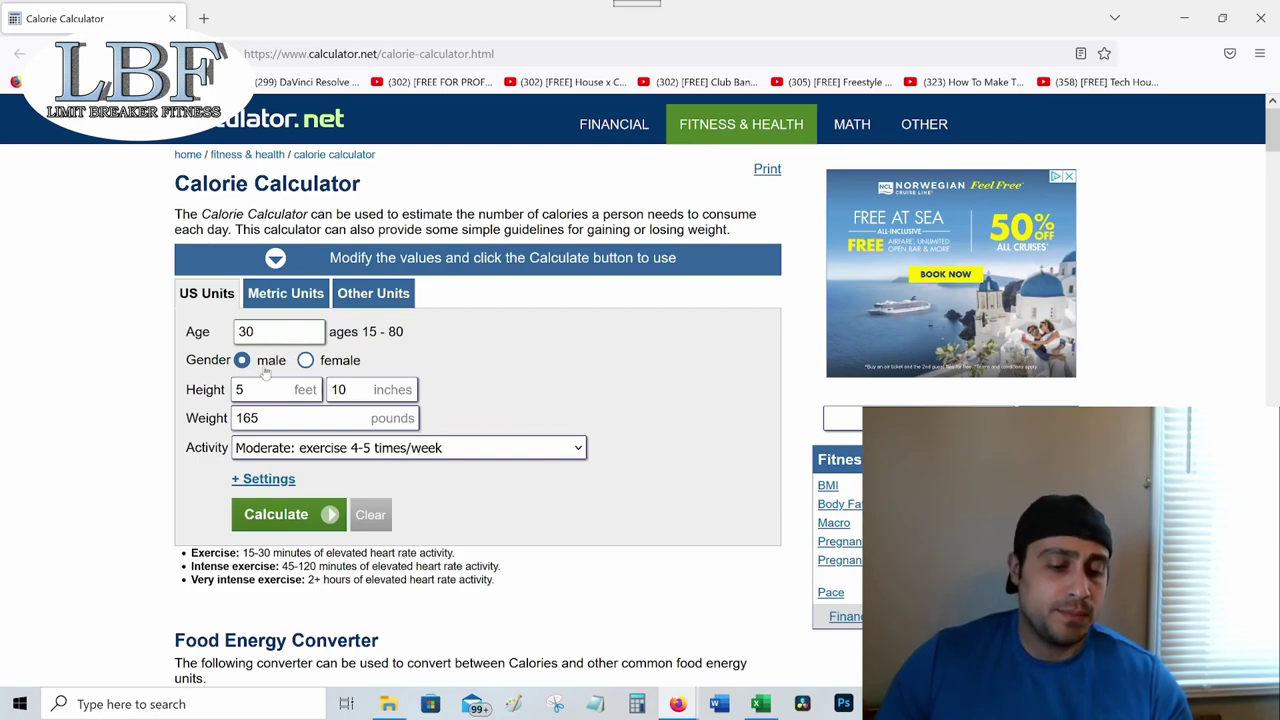
Set the inches part of the height to 6 in the calorie calculator.
click(346, 392)
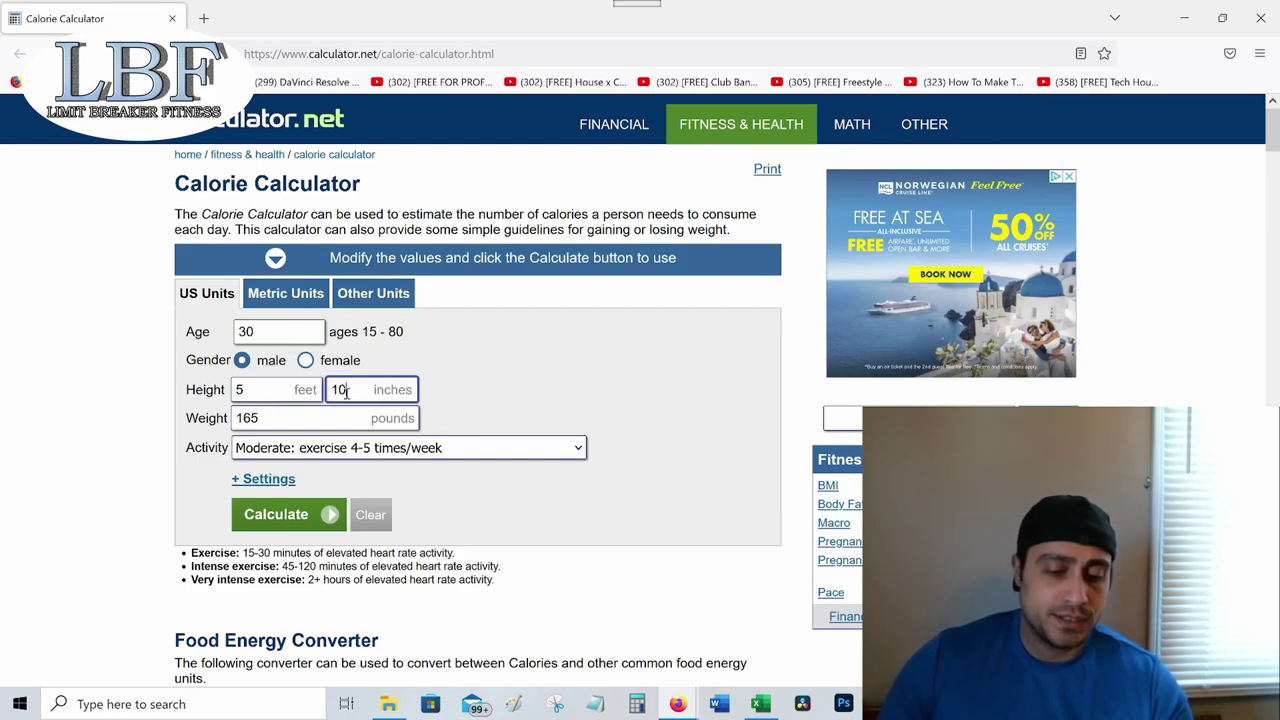
key(BackSpace)
key(BackSpace)
text(6)
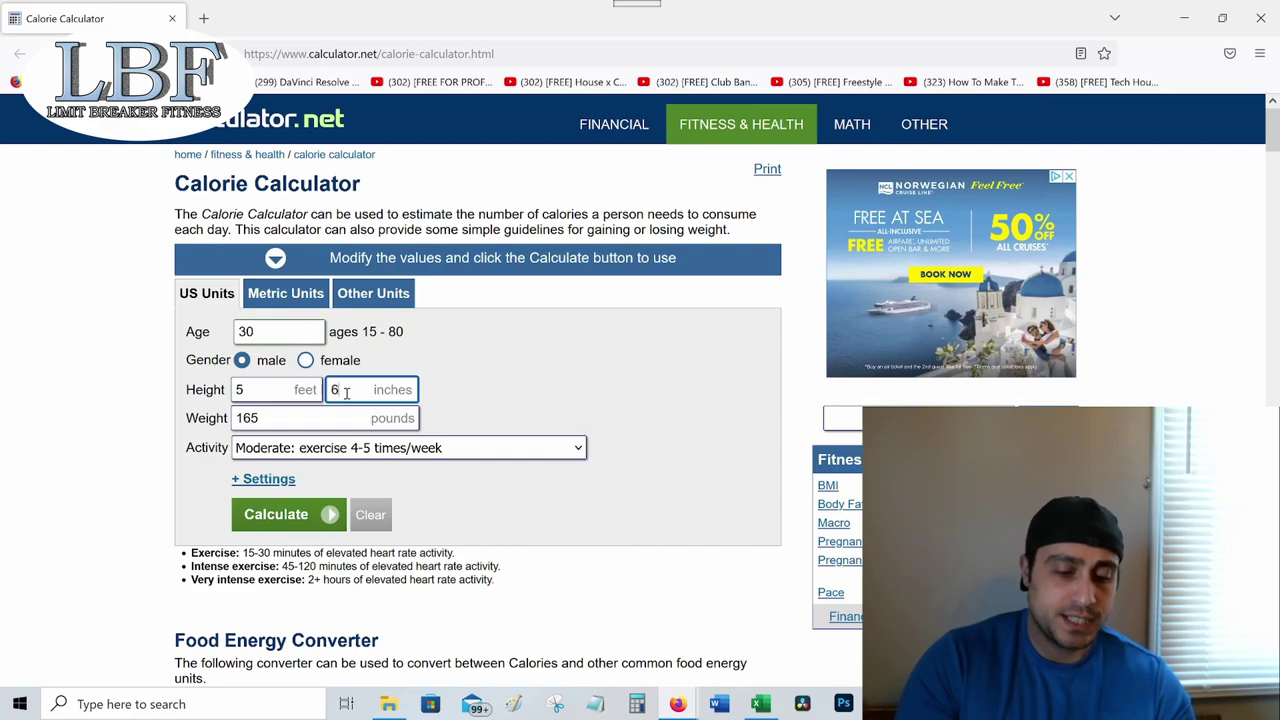
click(500, 389)
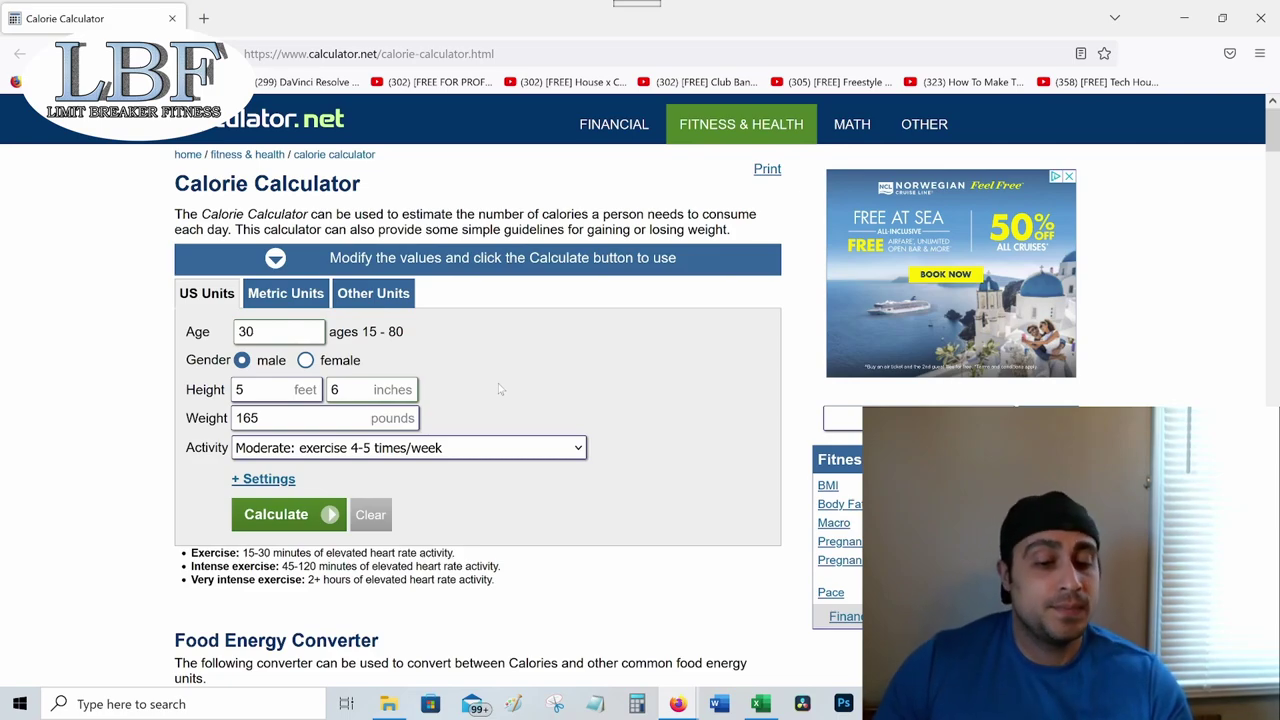
Set the weight to 216 pounds and review the available activity levels, keeping moderate exercise 4-5 times/week.
click(314, 421)
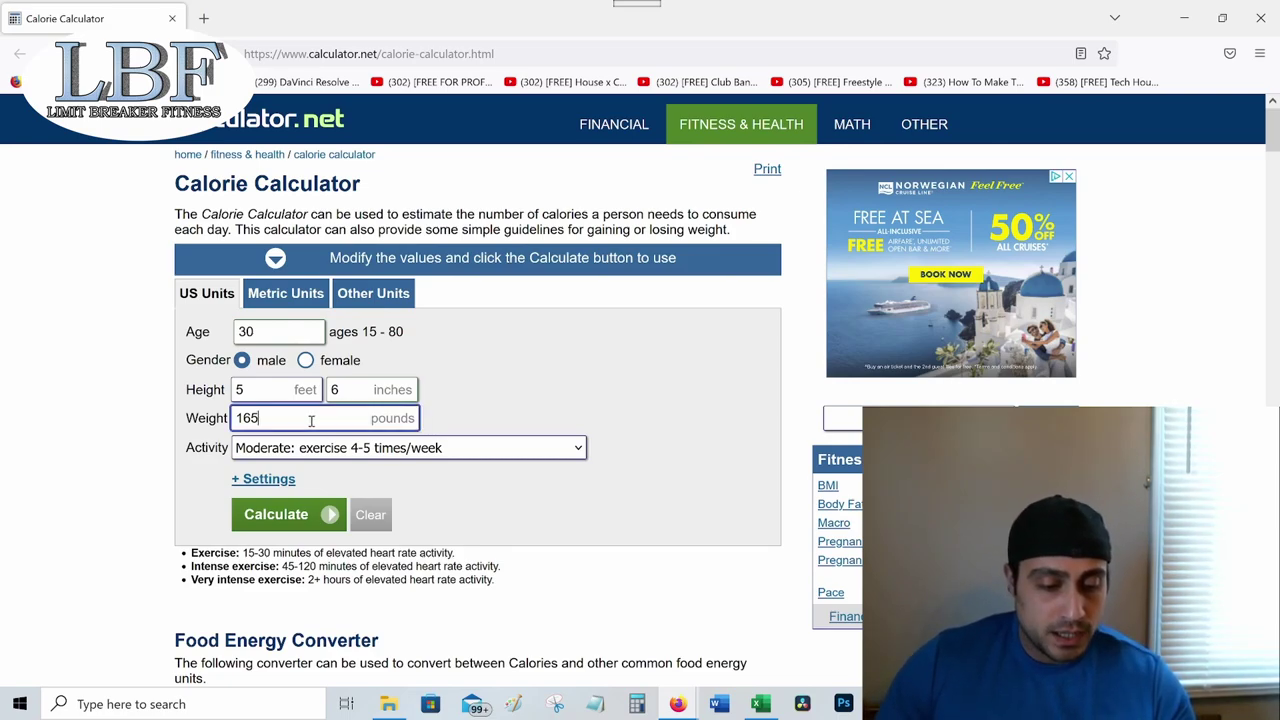
key(BackSpace)
key(BackSpace)
key(BackSpace)
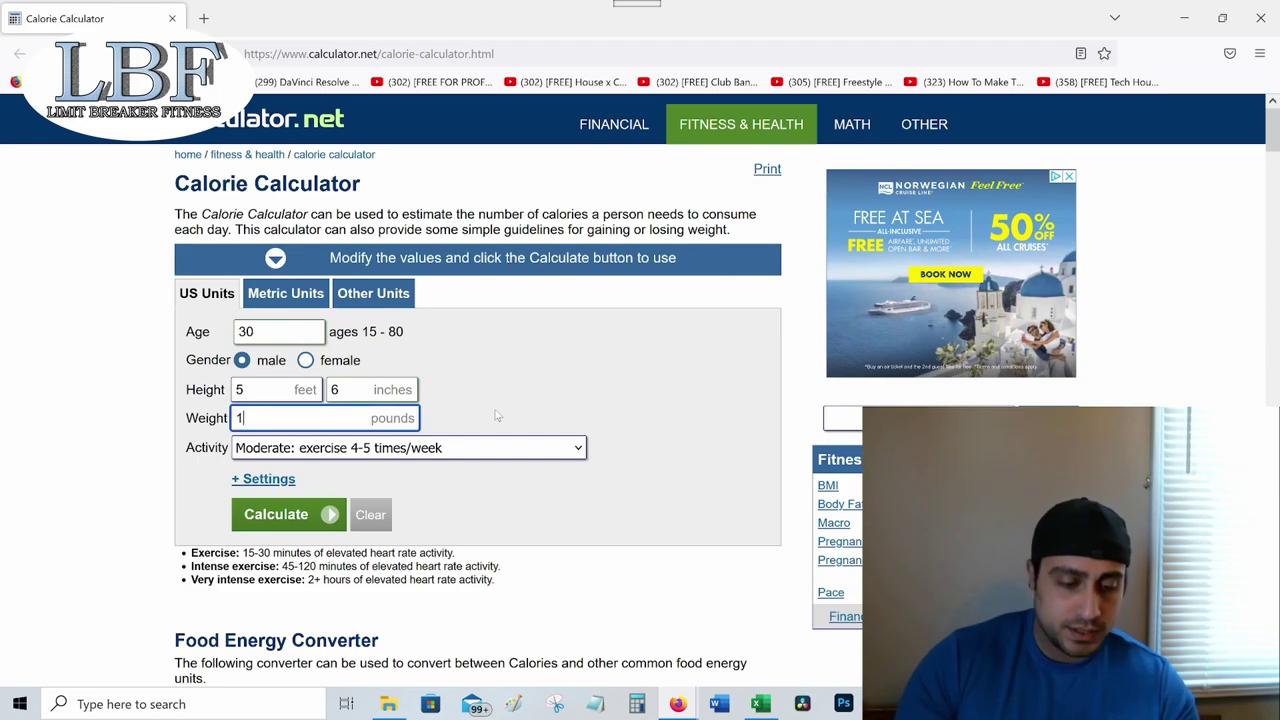
text(21)
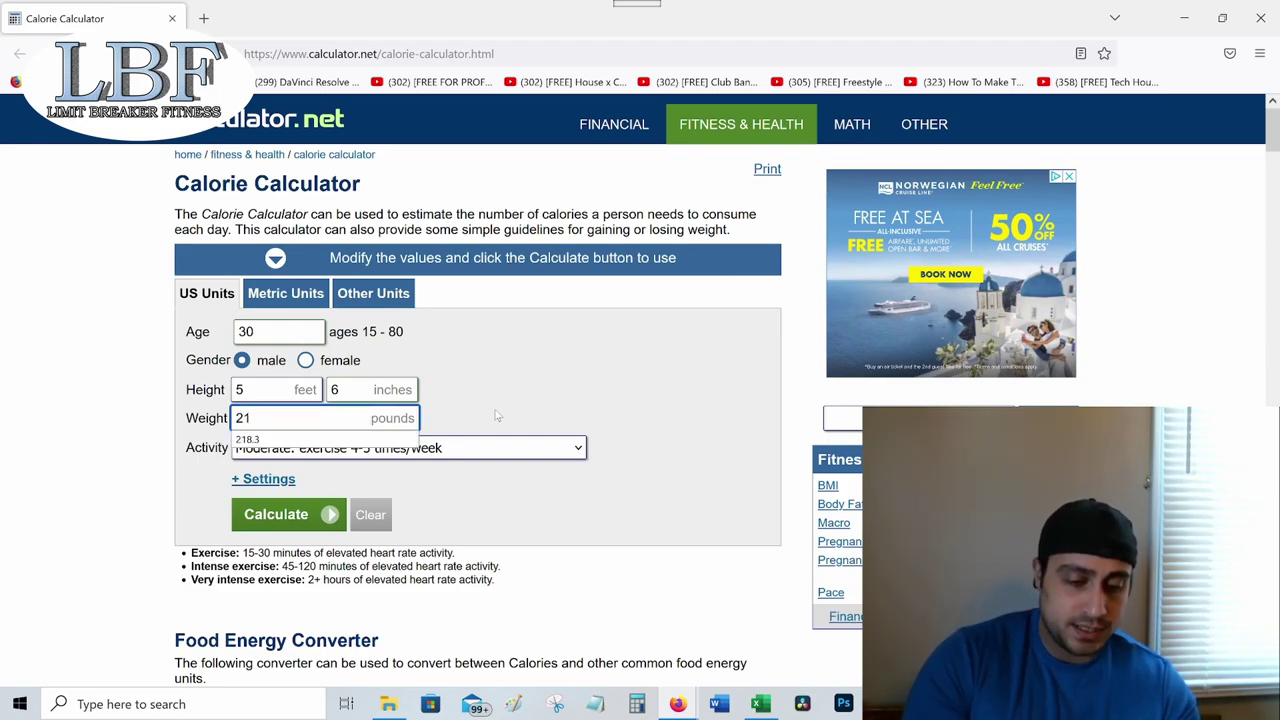
text(6)
click(497, 416)
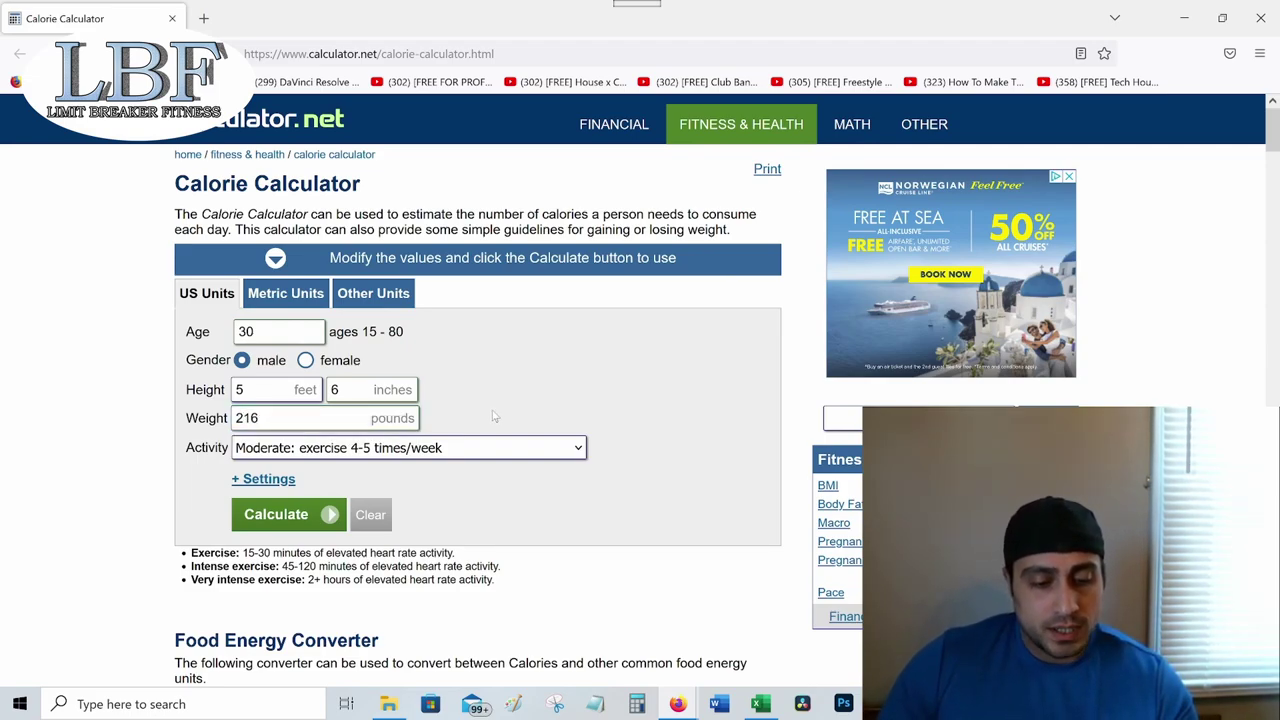
click(443, 456)
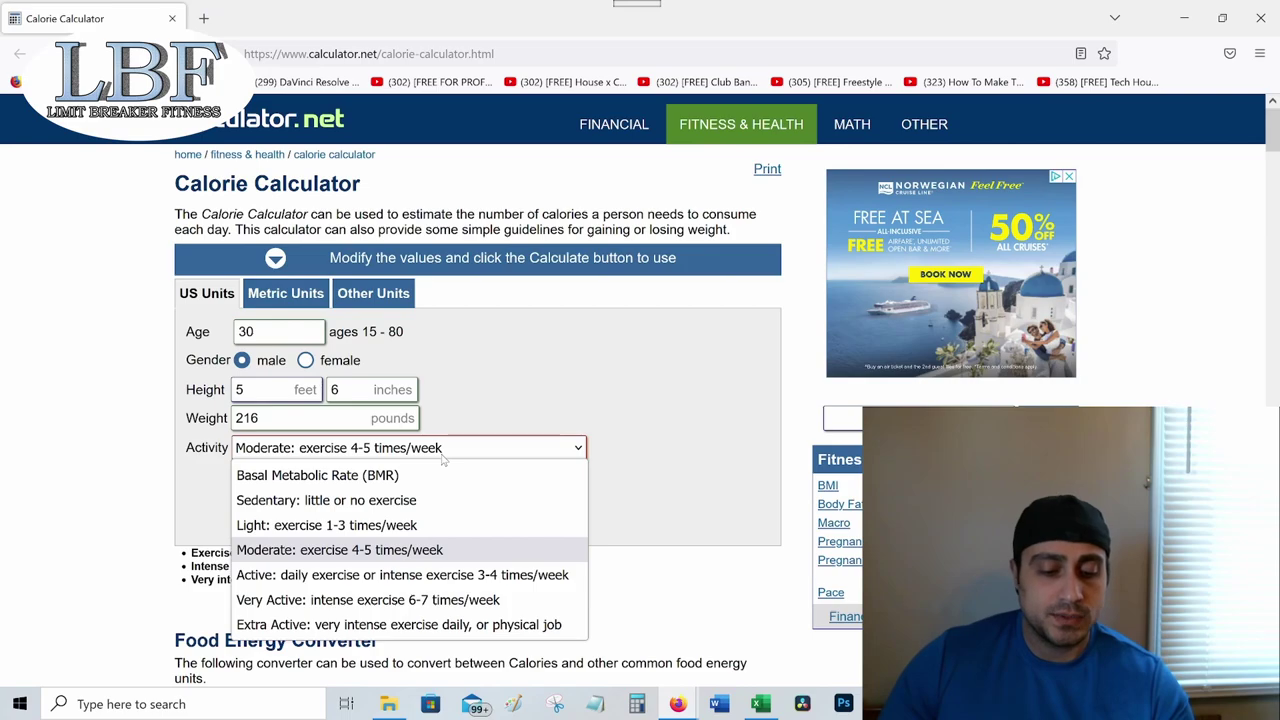
click(511, 421)
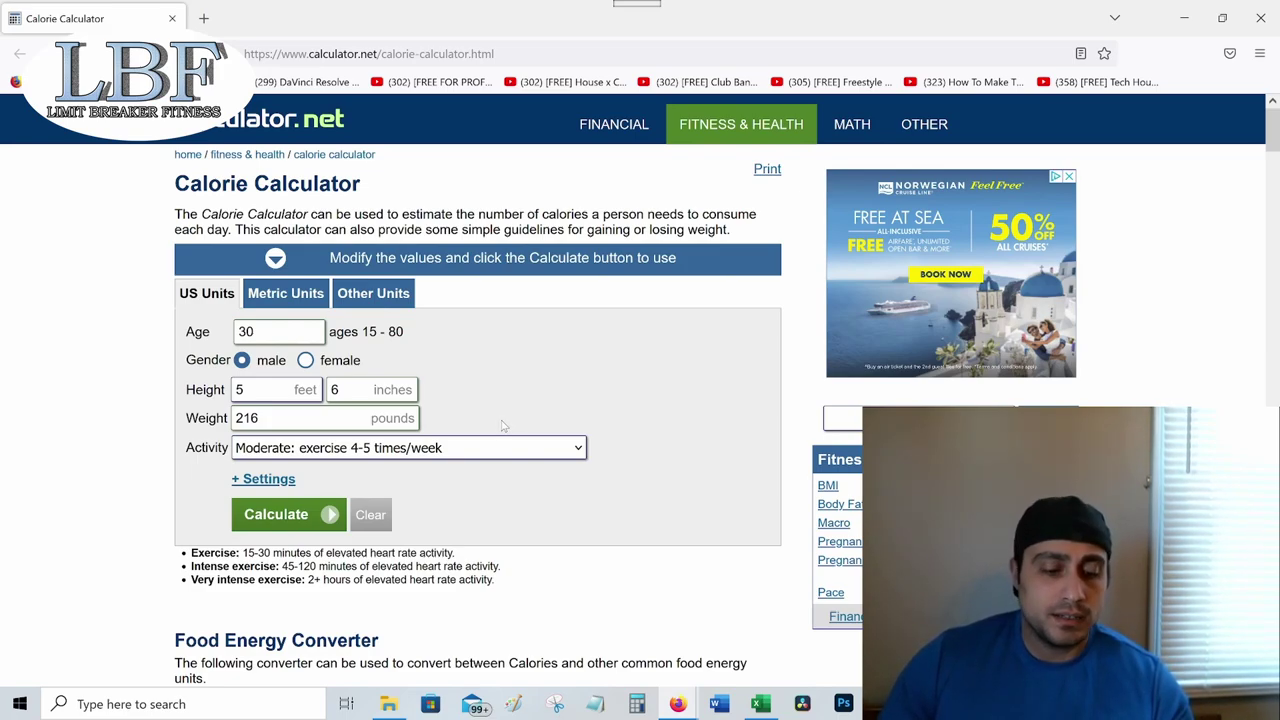
Choose the Katch-McArdle BMR formula with 32.3% body fat in the extra settings and calculate the daily calories.
click(262, 480)
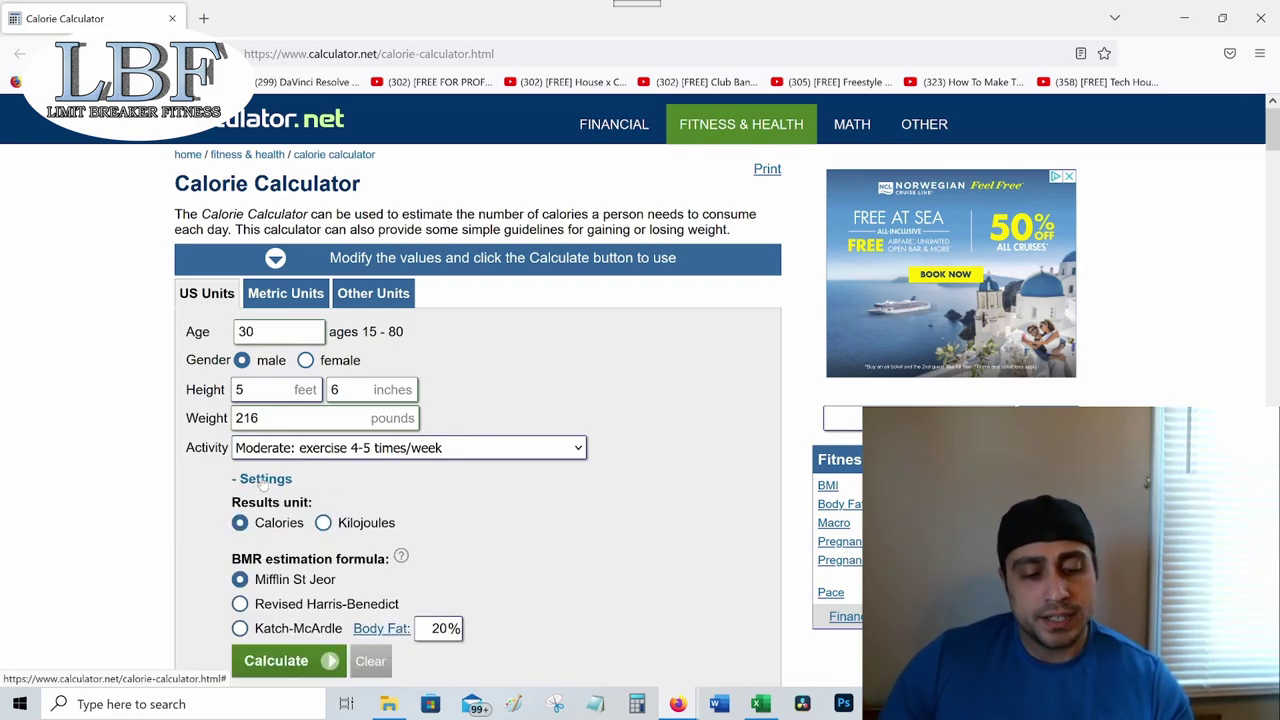
scroll(393, 487, down, 1)
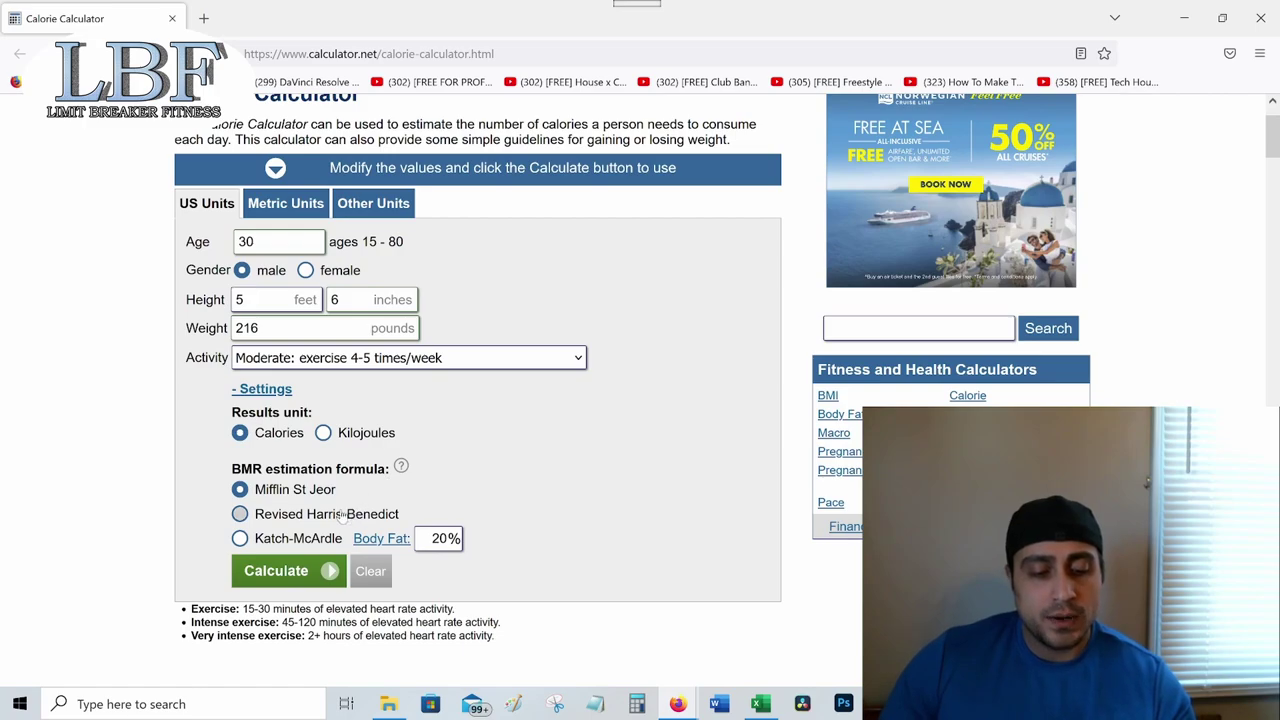
click(262, 545)
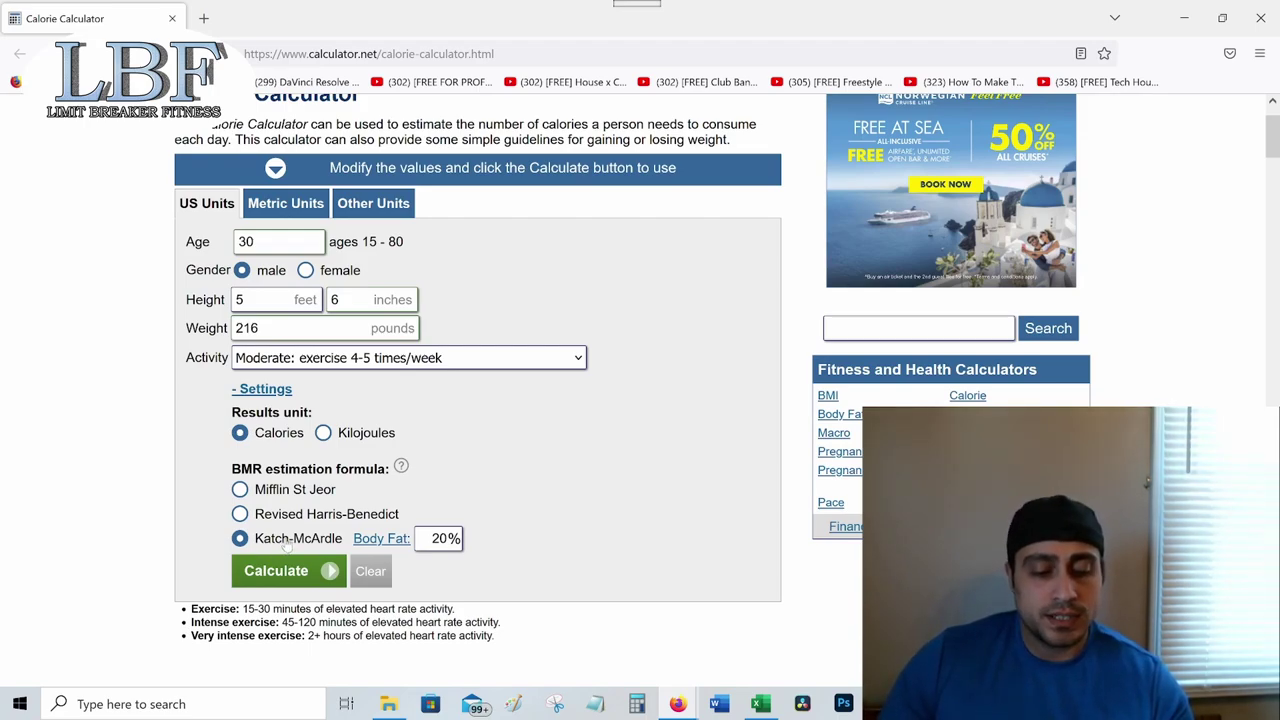
click(430, 538)
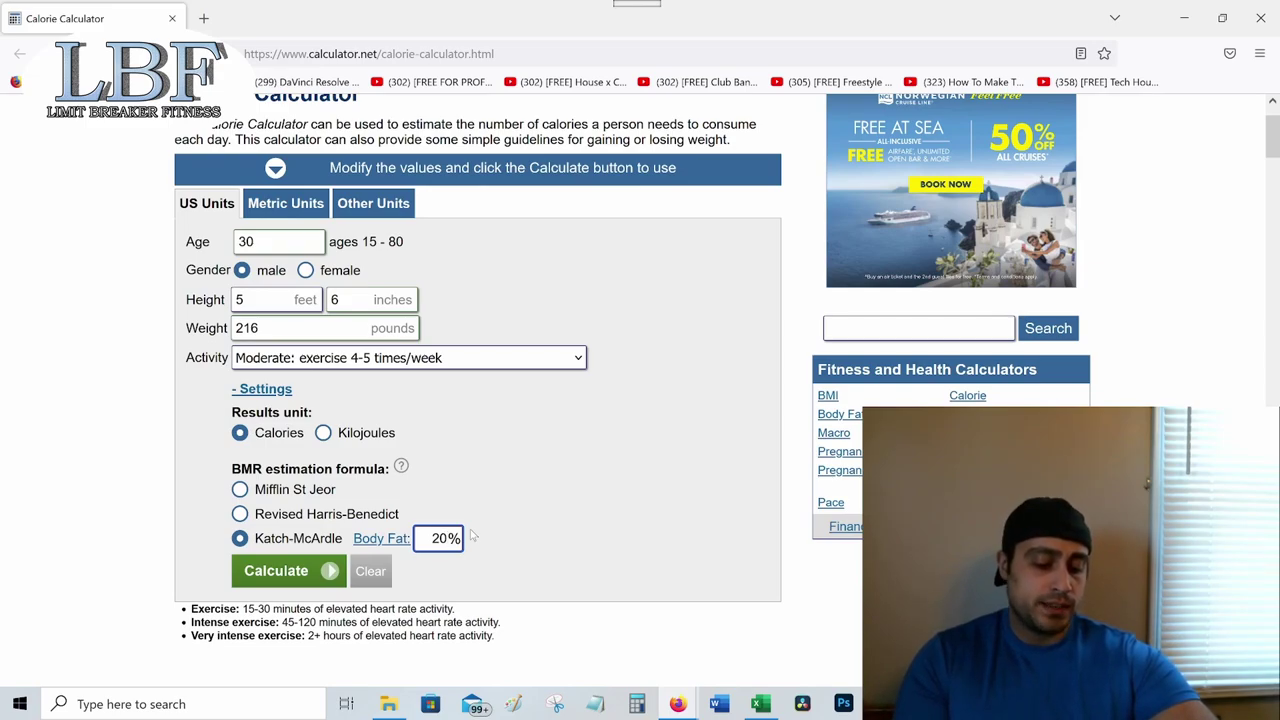
text(32.3)
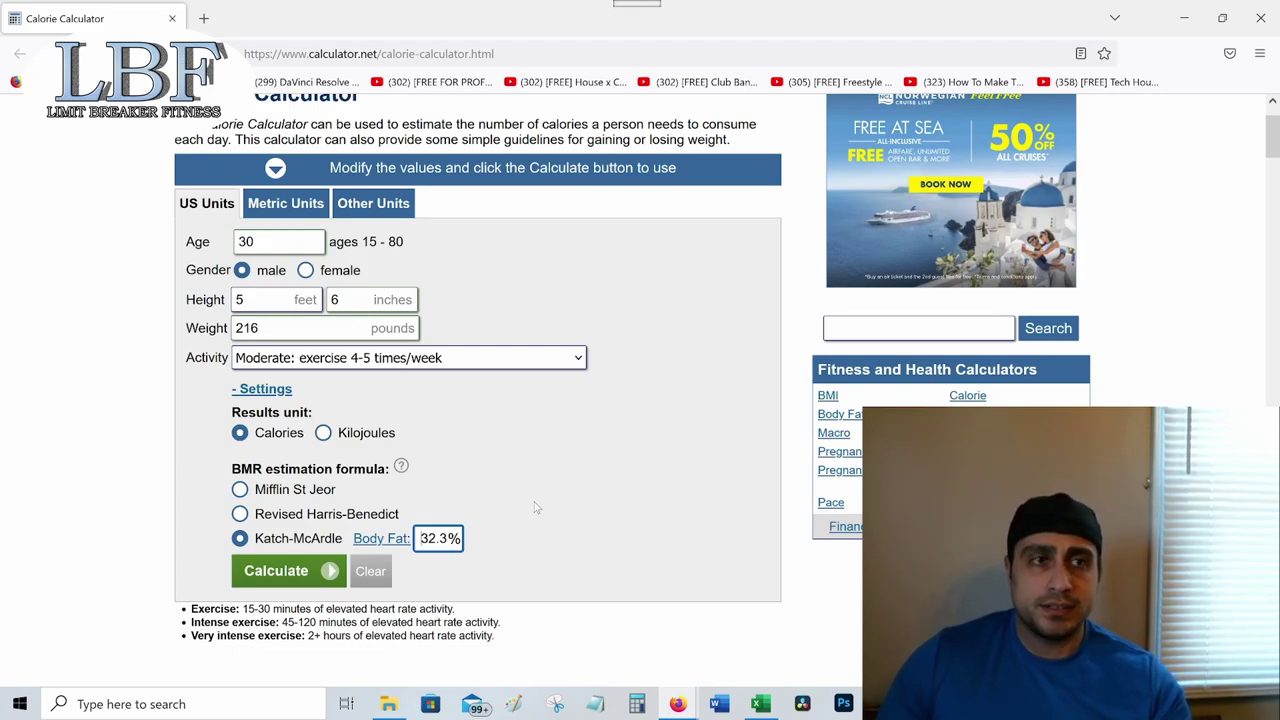
click(518, 530)
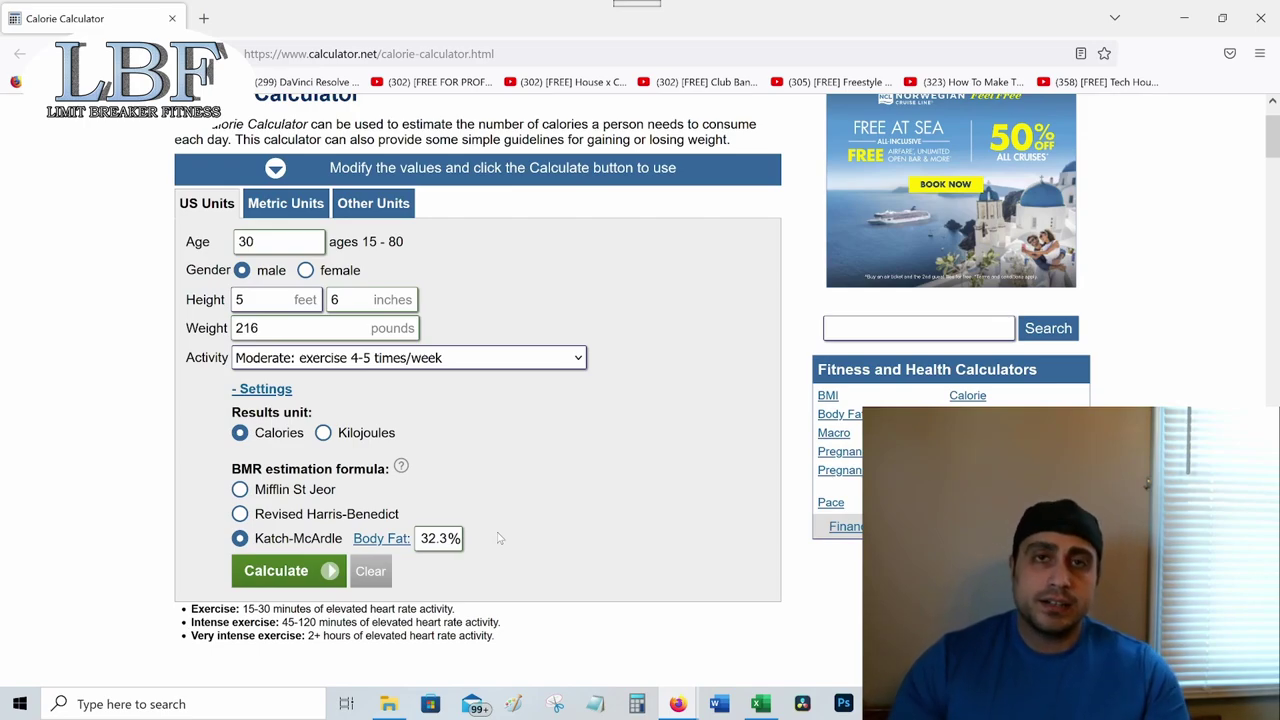
click(298, 572)
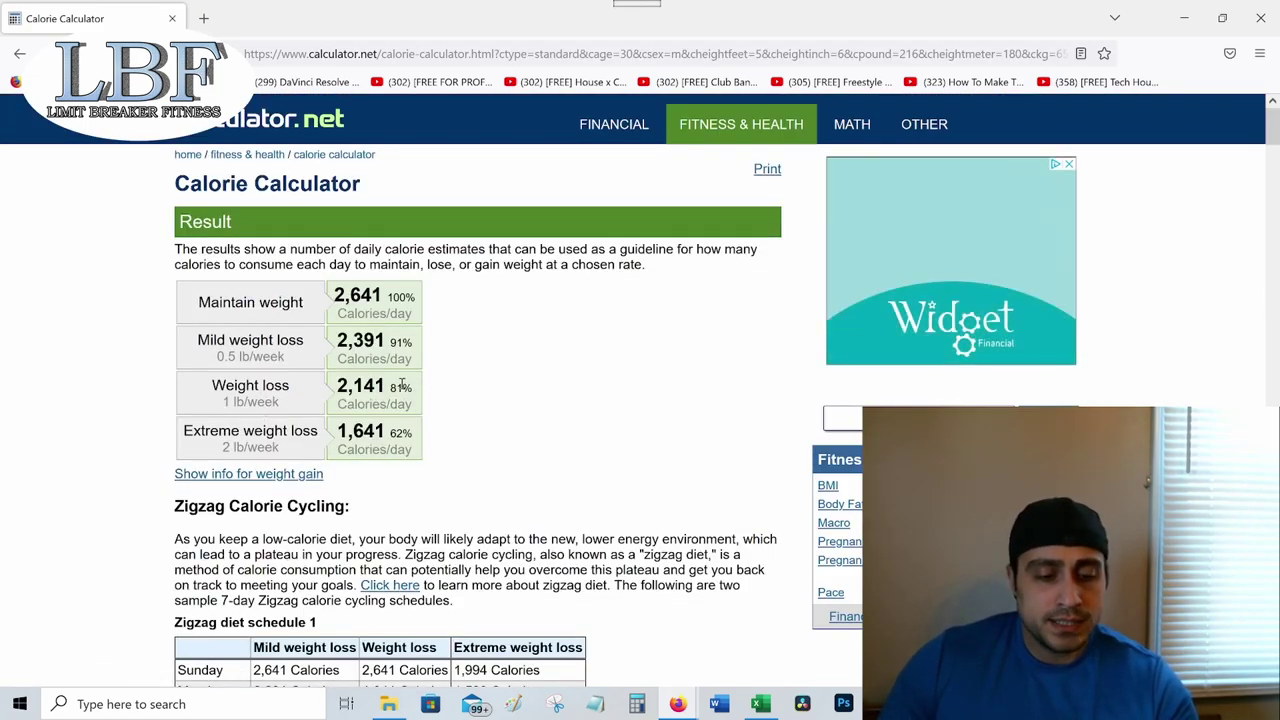
Look through the calorie results page, including the zigzag diet schedules, and return to the daily calorie estimates.
scroll(441, 301, down, 2)
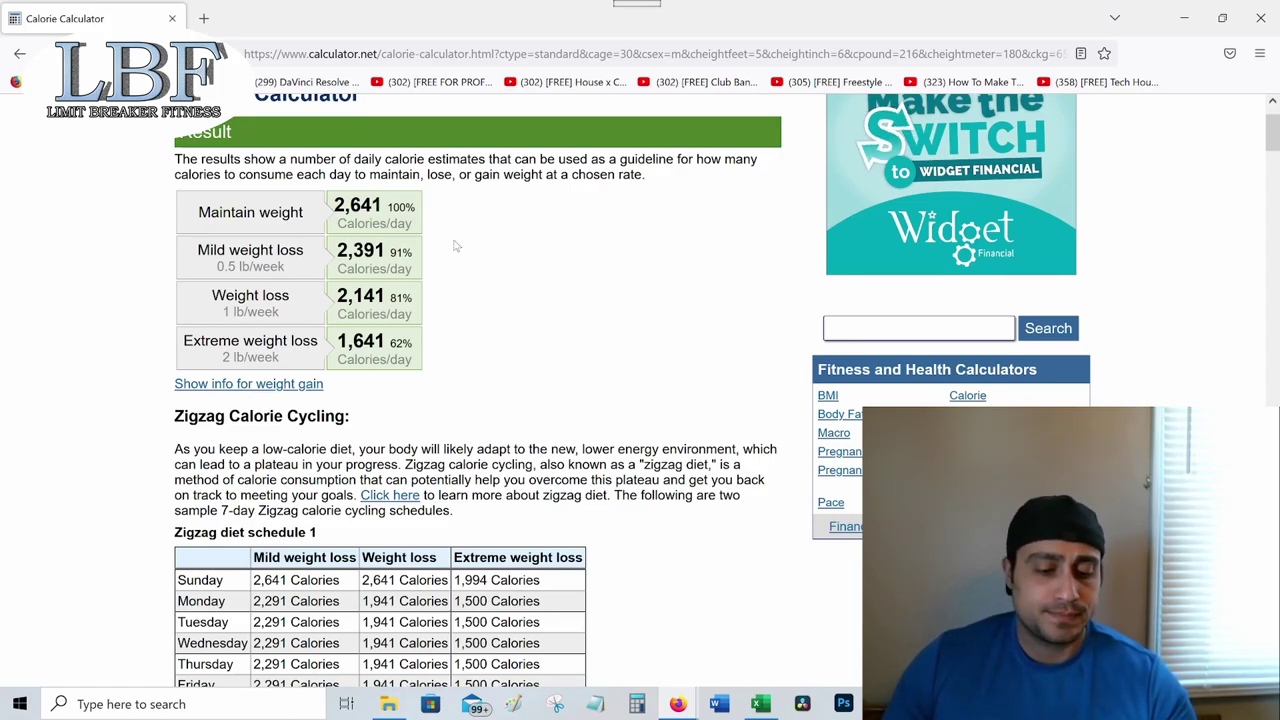
scroll(466, 228, down, 2)
scroll(466, 228, down, 7)
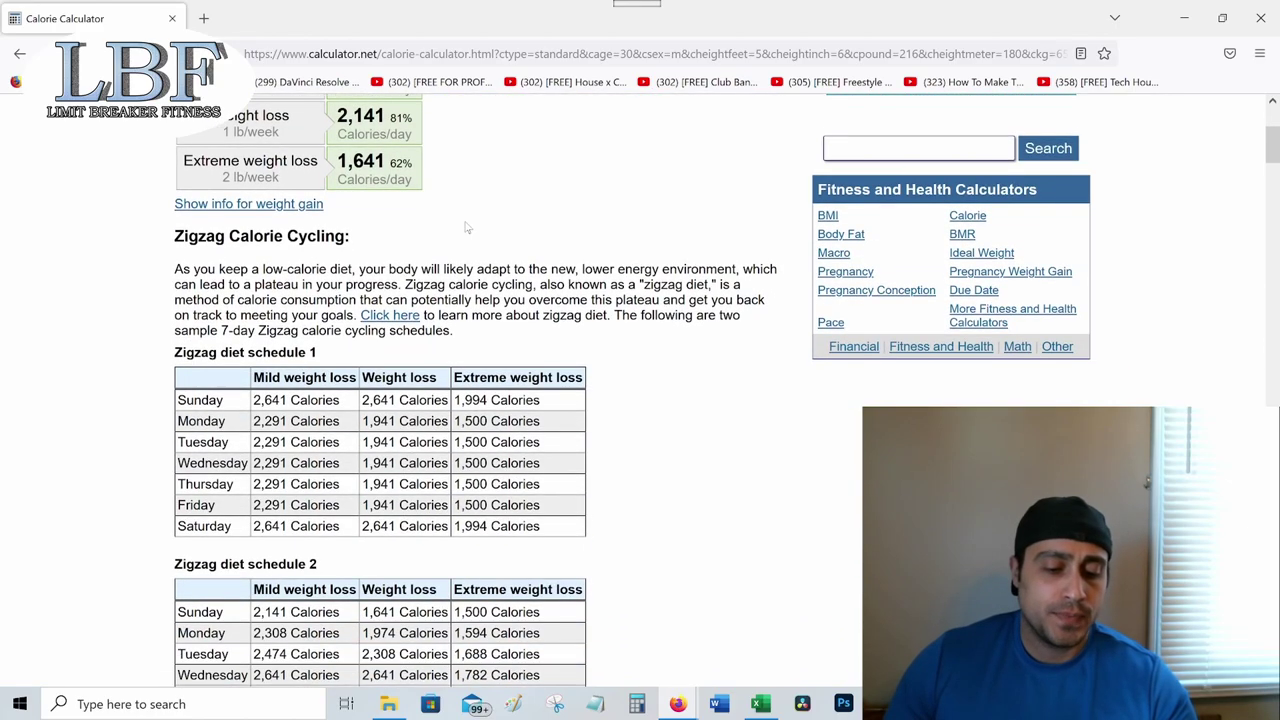
scroll(314, 320, down, 14)
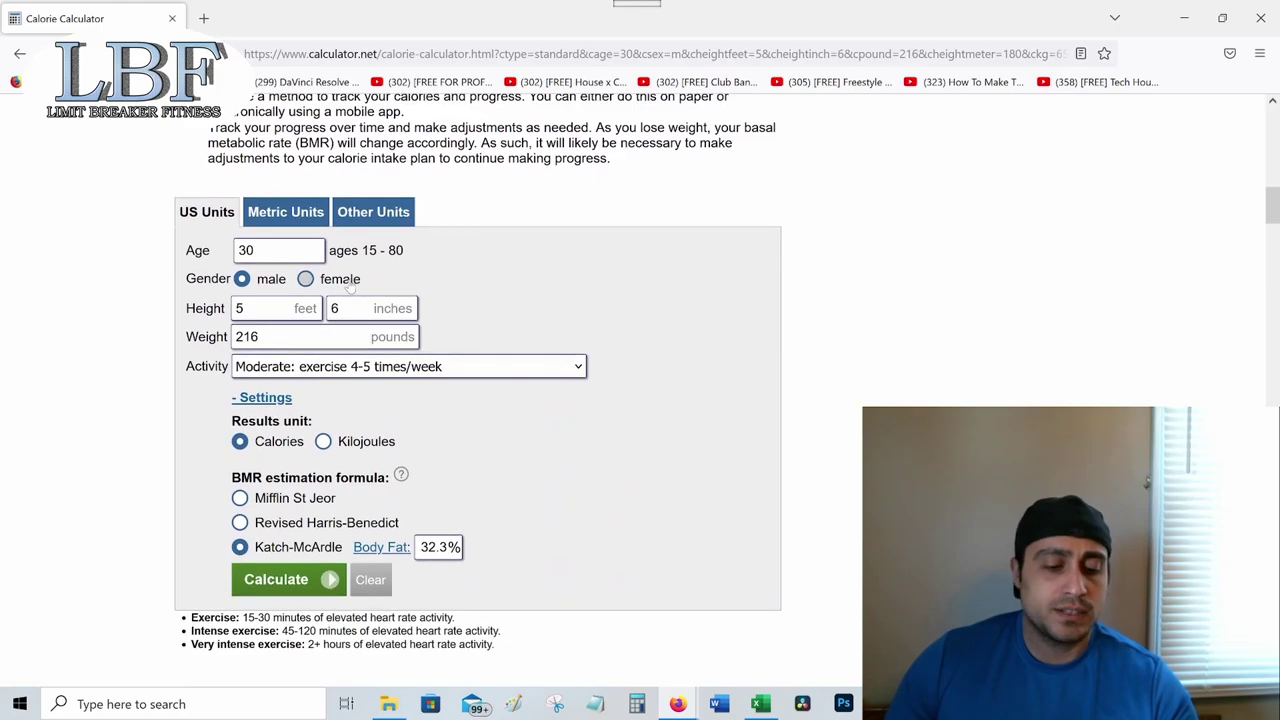
scroll(380, 275, up, 20)
scroll(400, 258, up, 5)
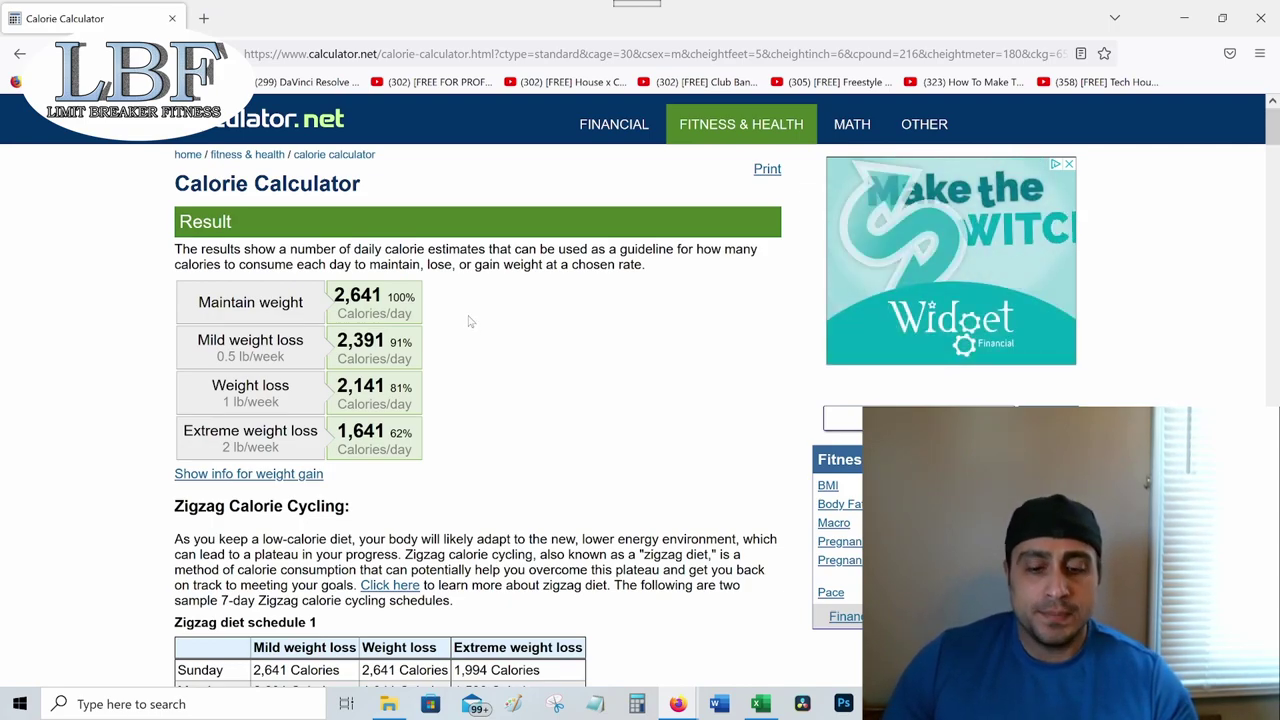
Switch back to the Beginner Workout workbook in Excel and review the progress table and the three phase descriptions.
click(770, 706)
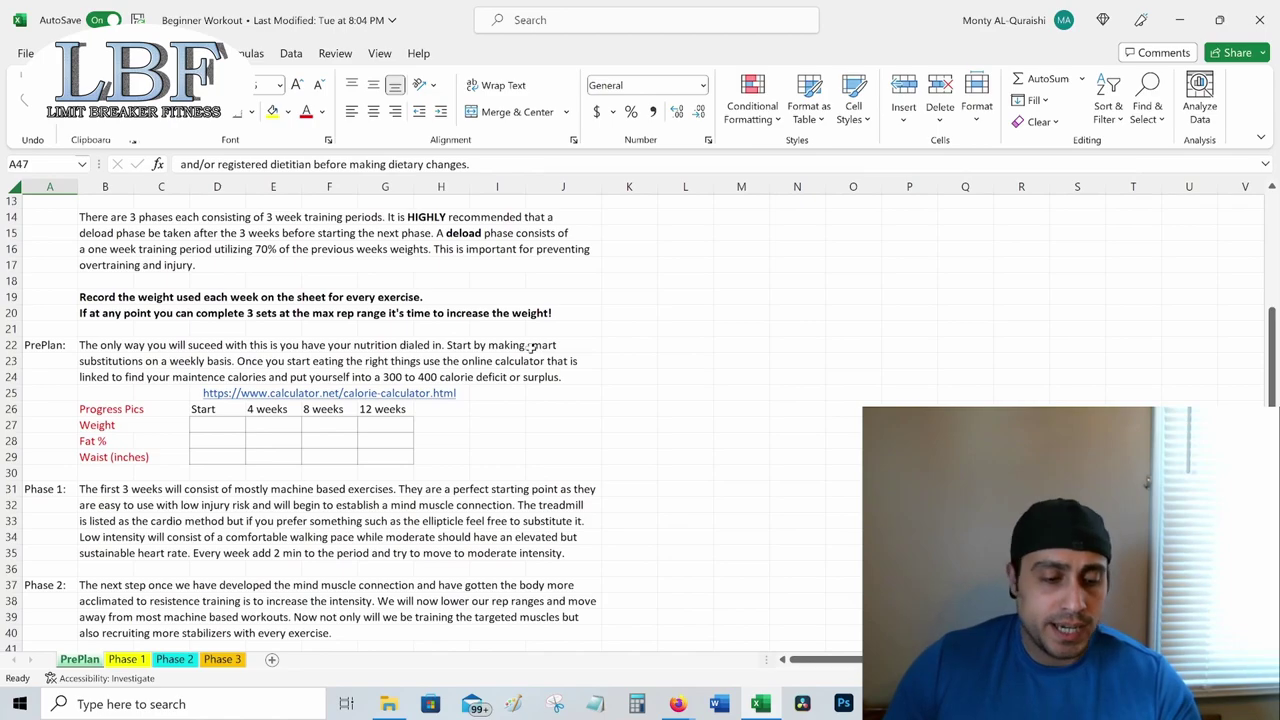
scroll(530, 347, down, 1)
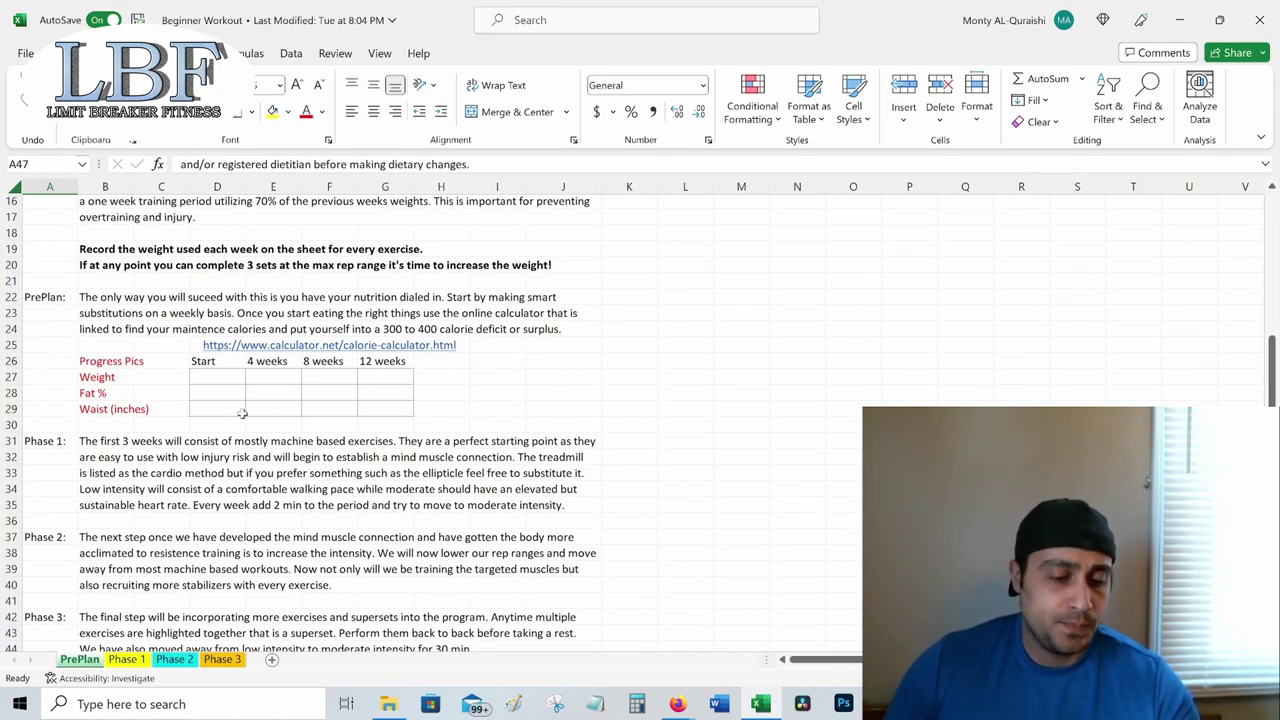
scroll(104, 412, down, 1)
scroll(108, 414, down, 1)
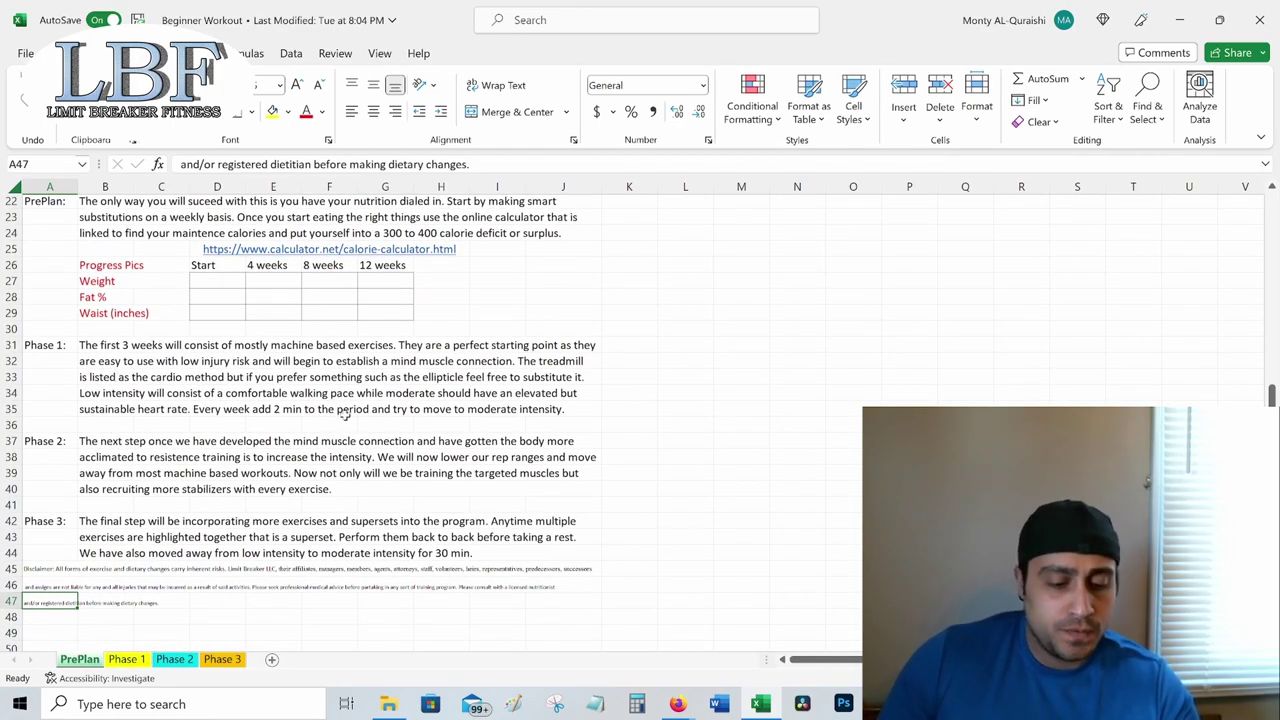
Open the Phase 1 sheet and review its daily workouts with their exercises, sets, reps, rest times and weekly columns.
click(126, 659)
scroll(344, 343, up, 6)
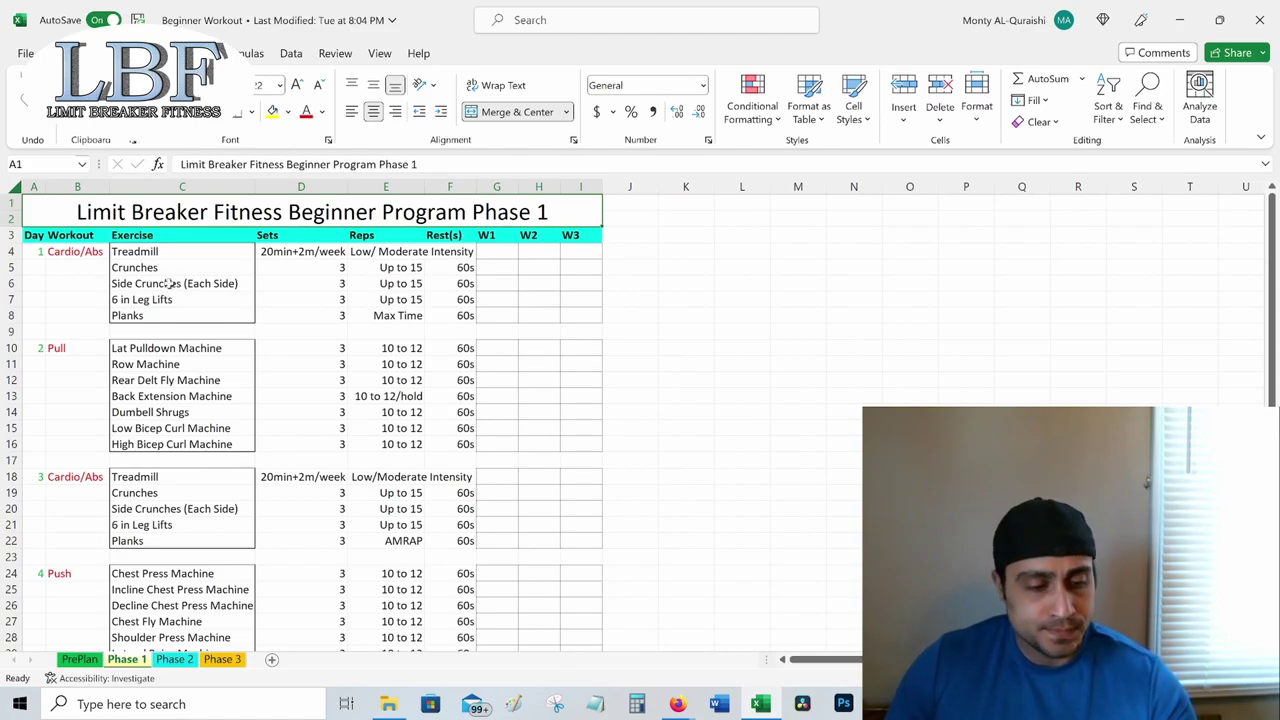
scroll(150, 270, down, 1)
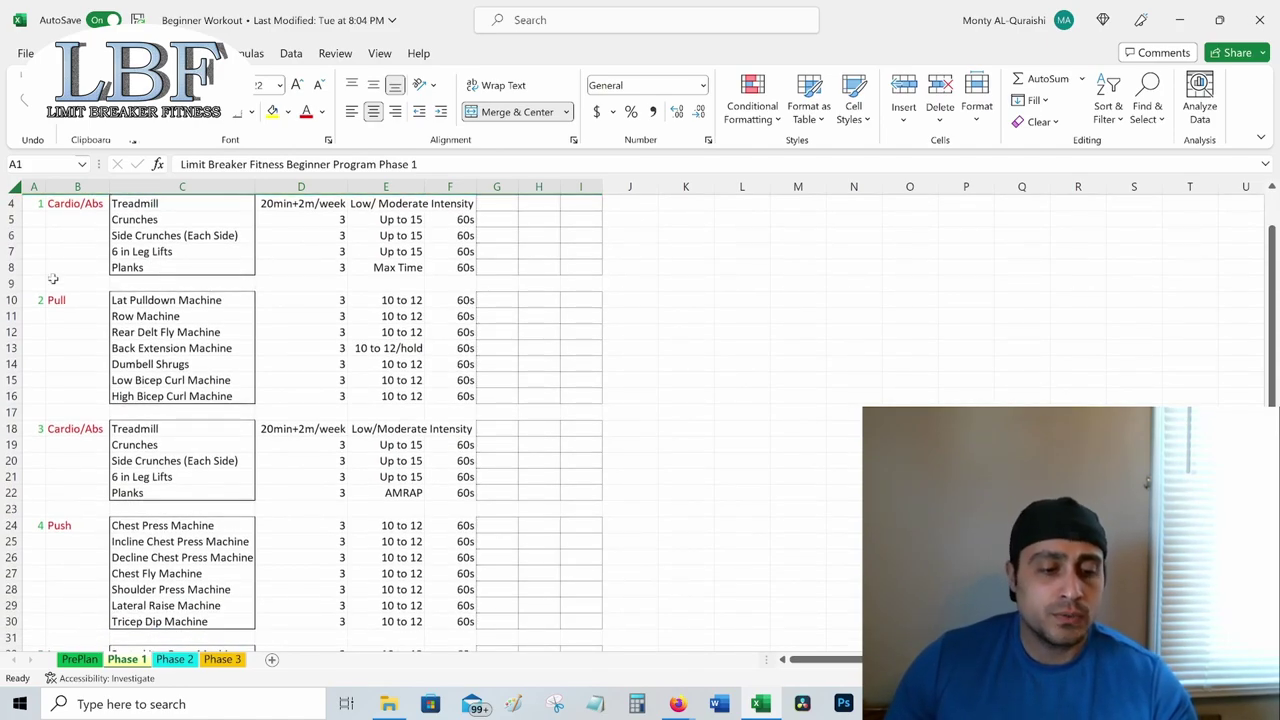
scroll(78, 240, up, 1)
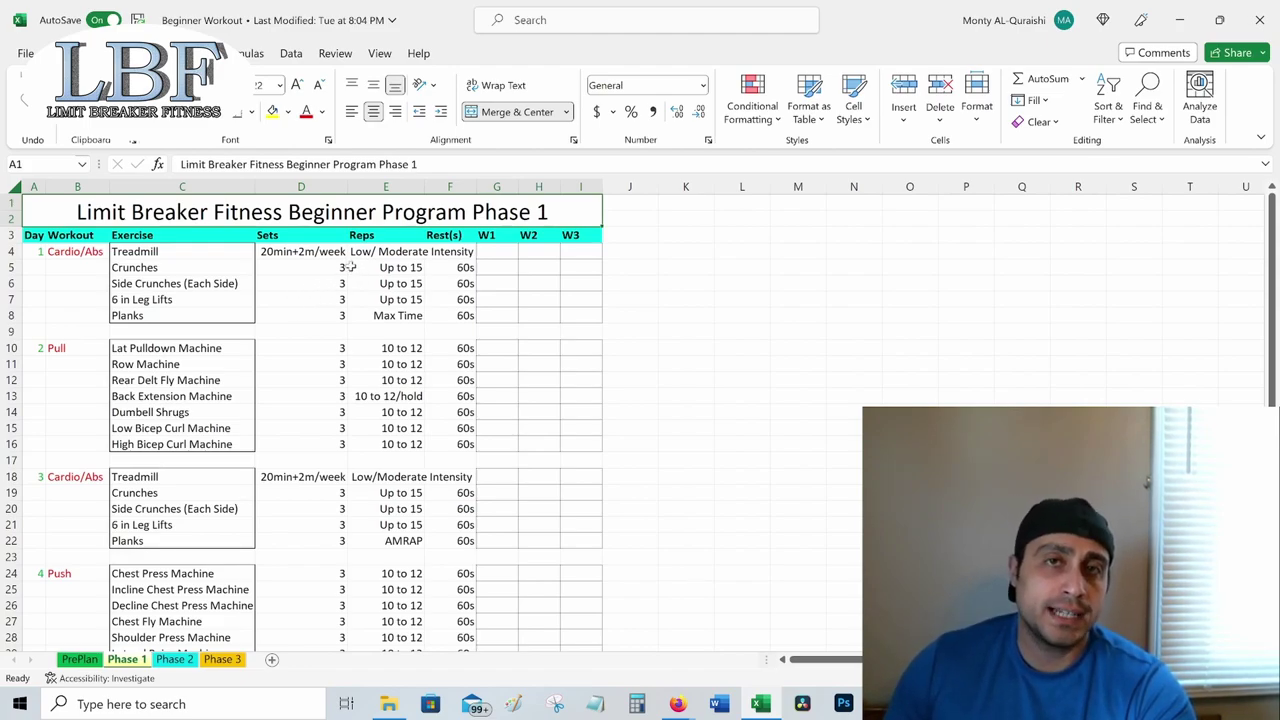
scroll(348, 268, down, 1)
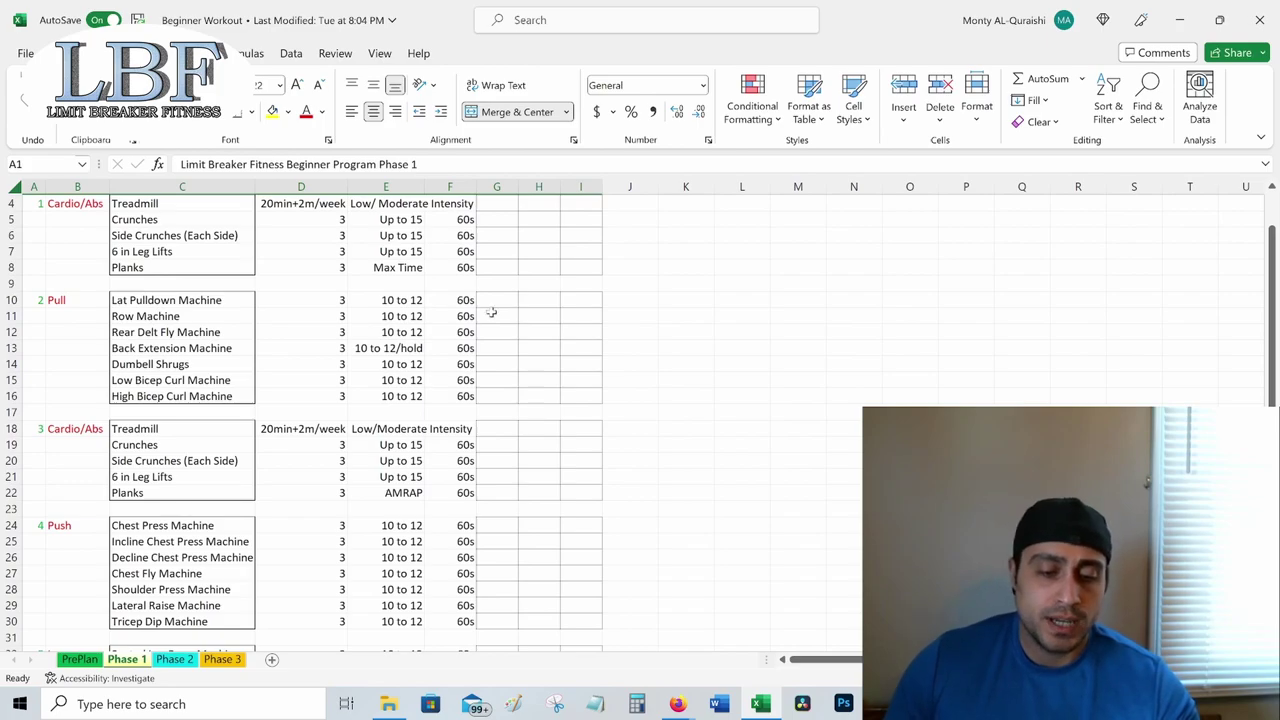
scroll(494, 306, up, 1)
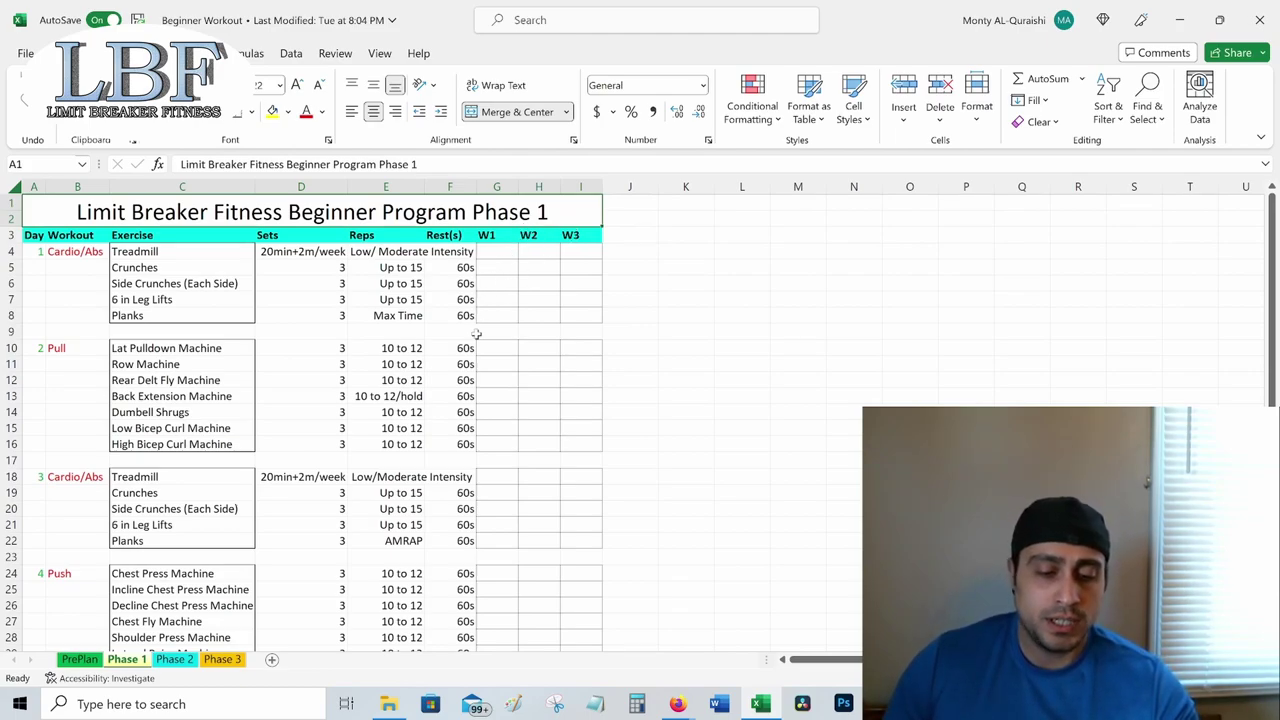
Examine the Phase 1 cardio/abs and pull days, including their exercises, sets, reps and rest times.
scroll(493, 371, down, 1)
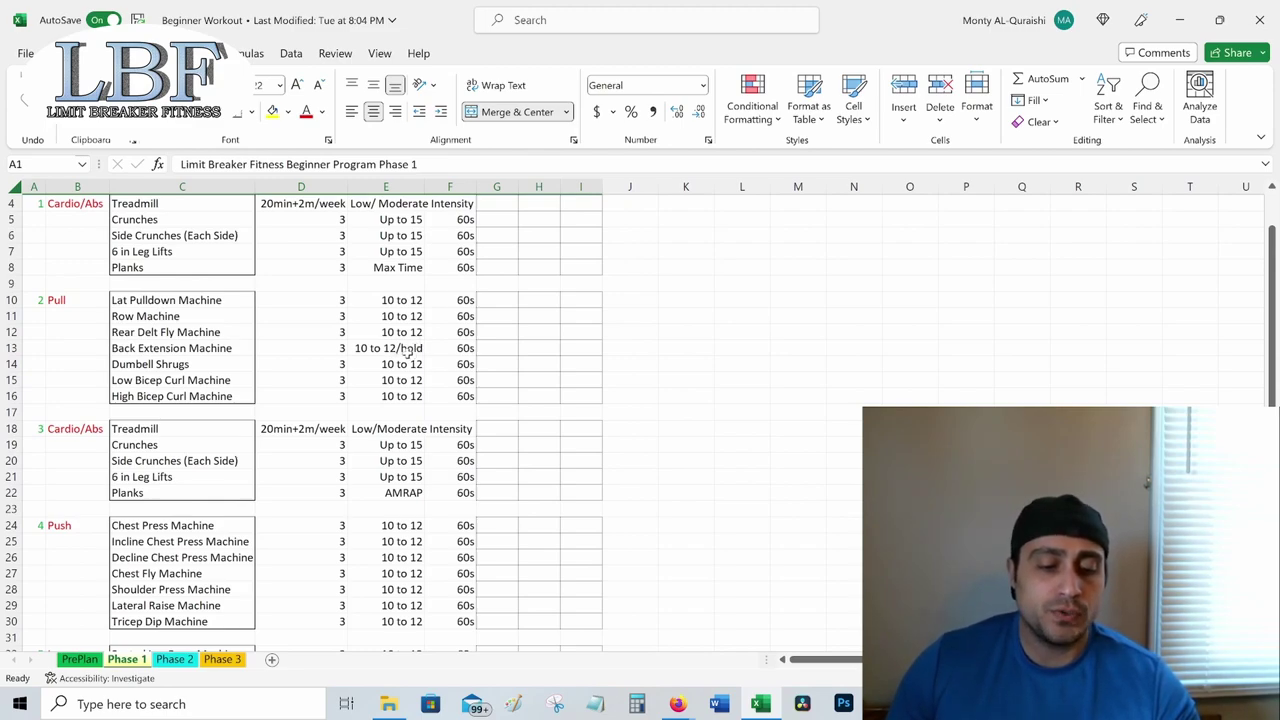
scroll(408, 348, down, 1)
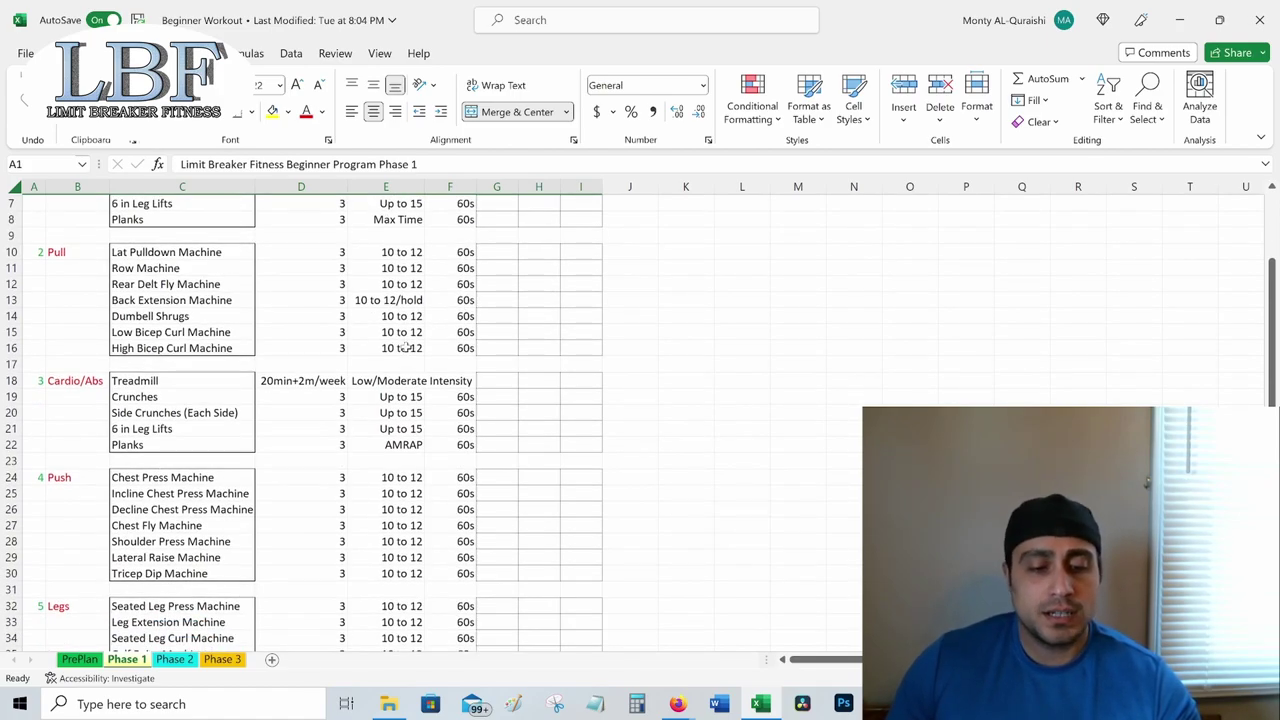
scroll(405, 345, up, 2)
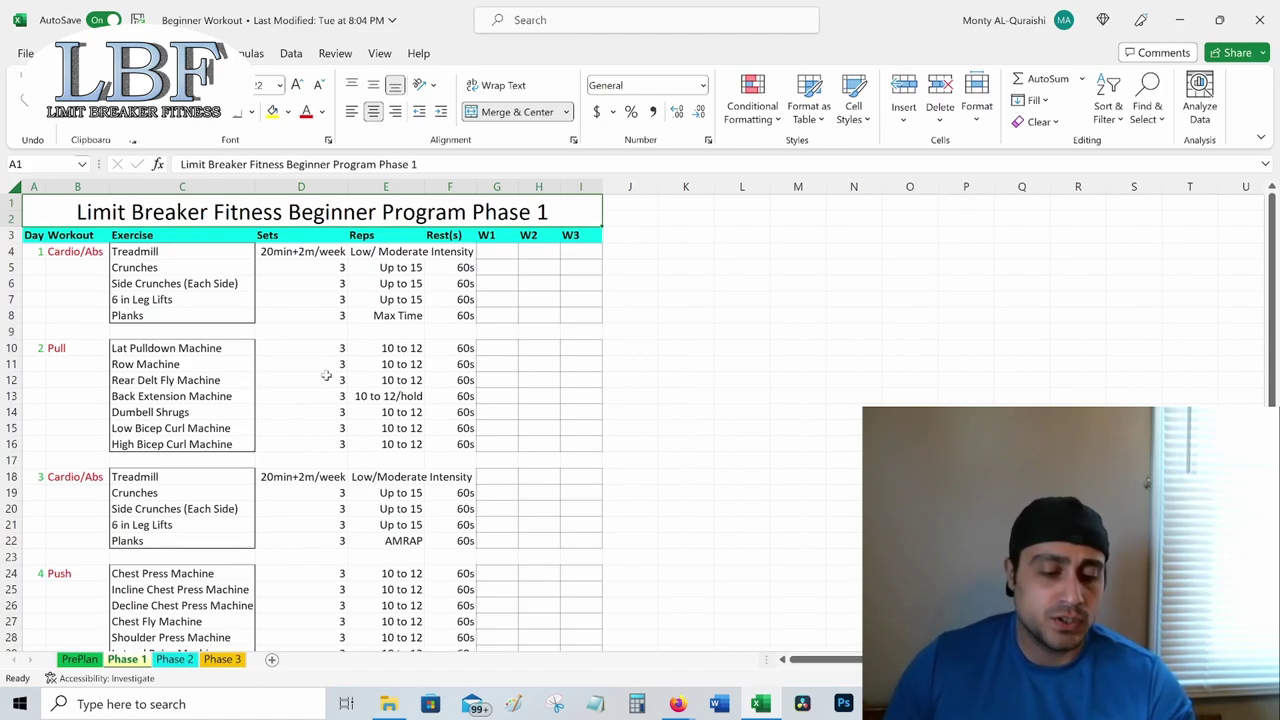
scroll(343, 358, down, 1)
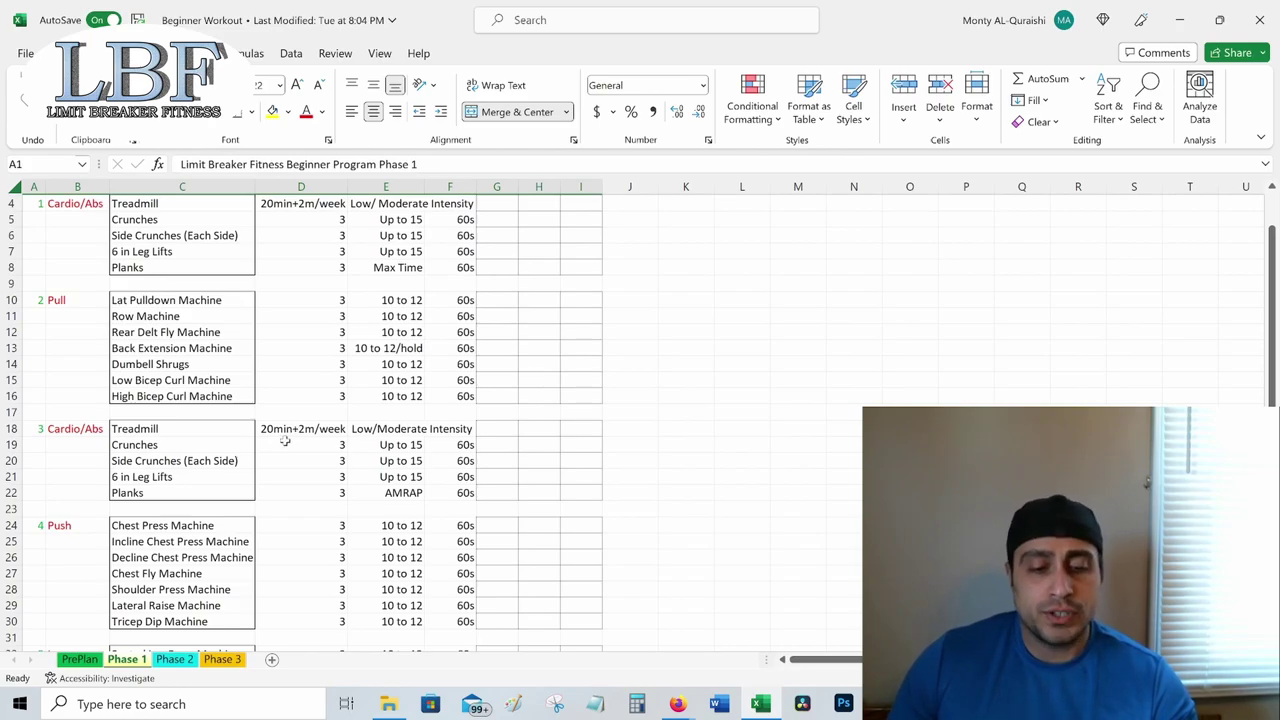
scroll(285, 441, up, 1)
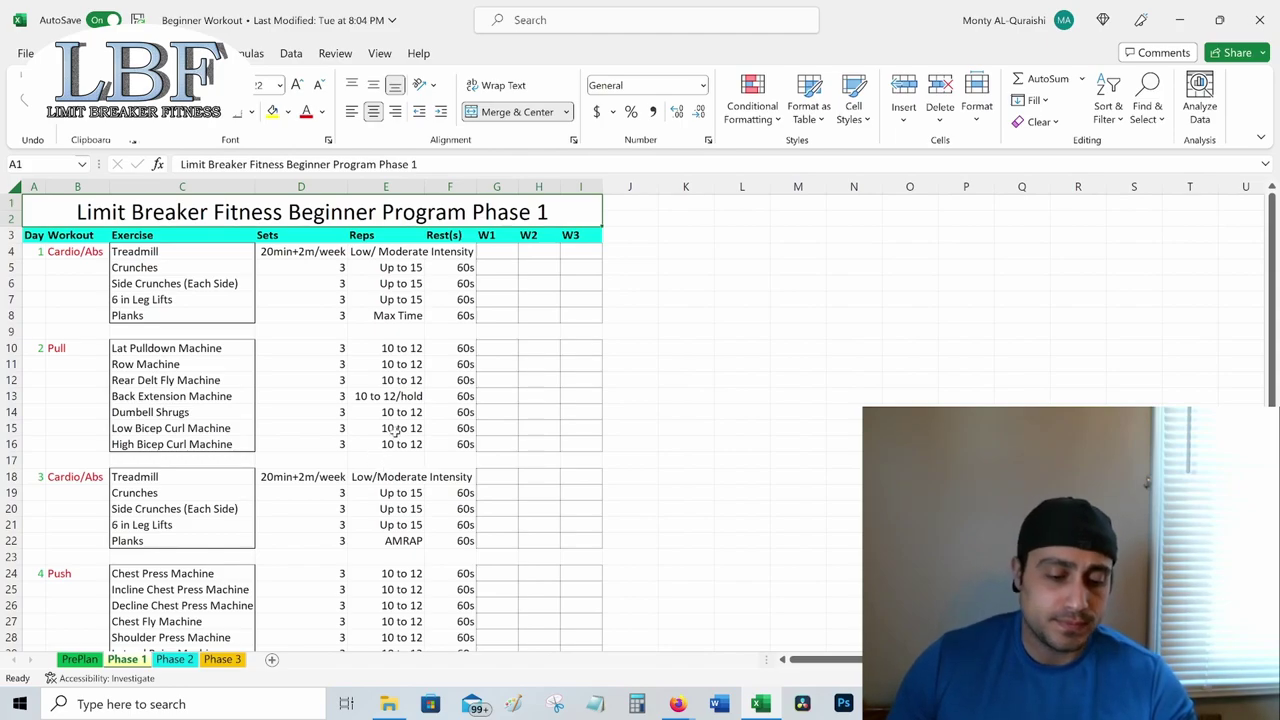
Examine the Phase 1 push, legs and rest days and compare the push exercises with the earlier pull day.
scroll(385, 429, down, 3)
scroll(385, 429, down, 1)
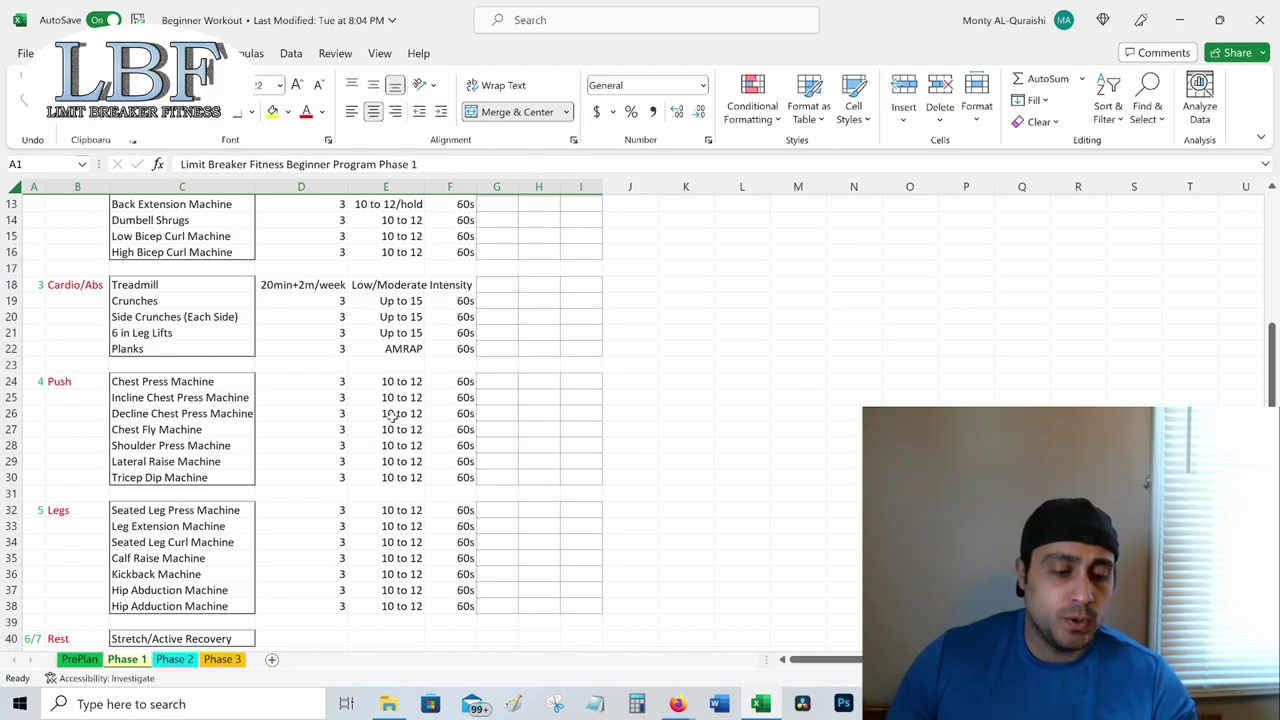
scroll(369, 335, down, 1)
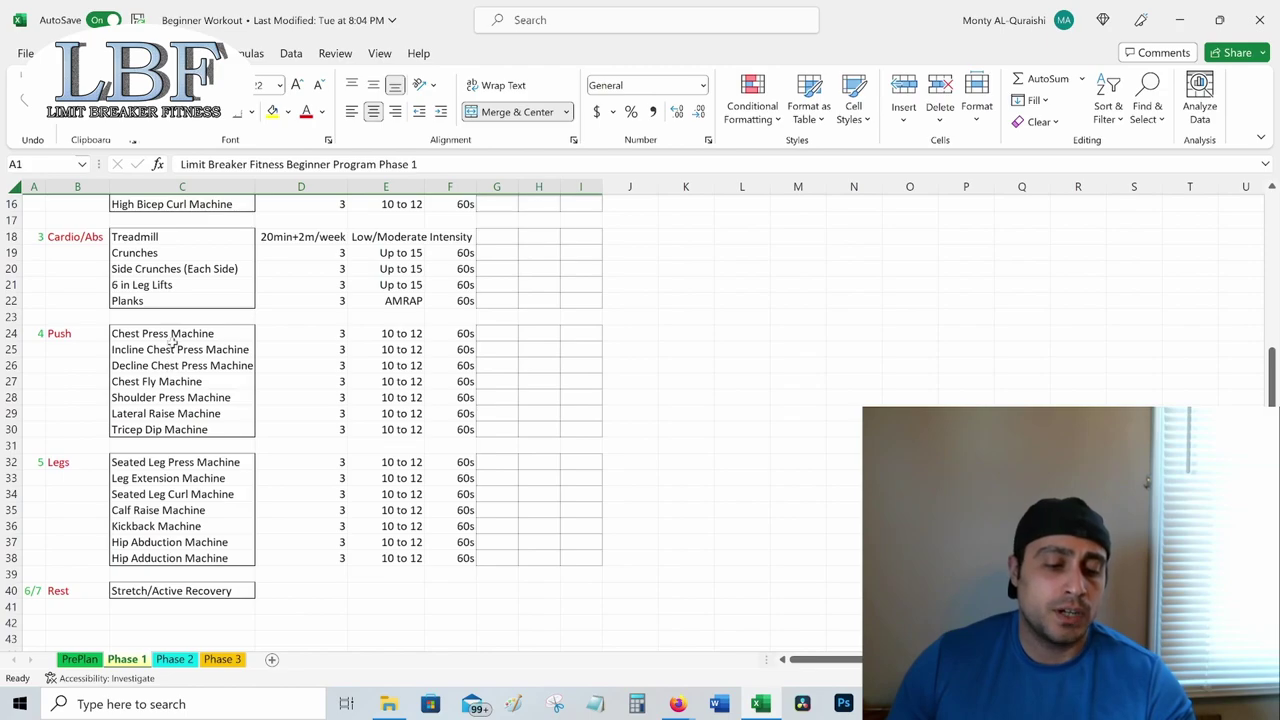
scroll(173, 343, up, 4)
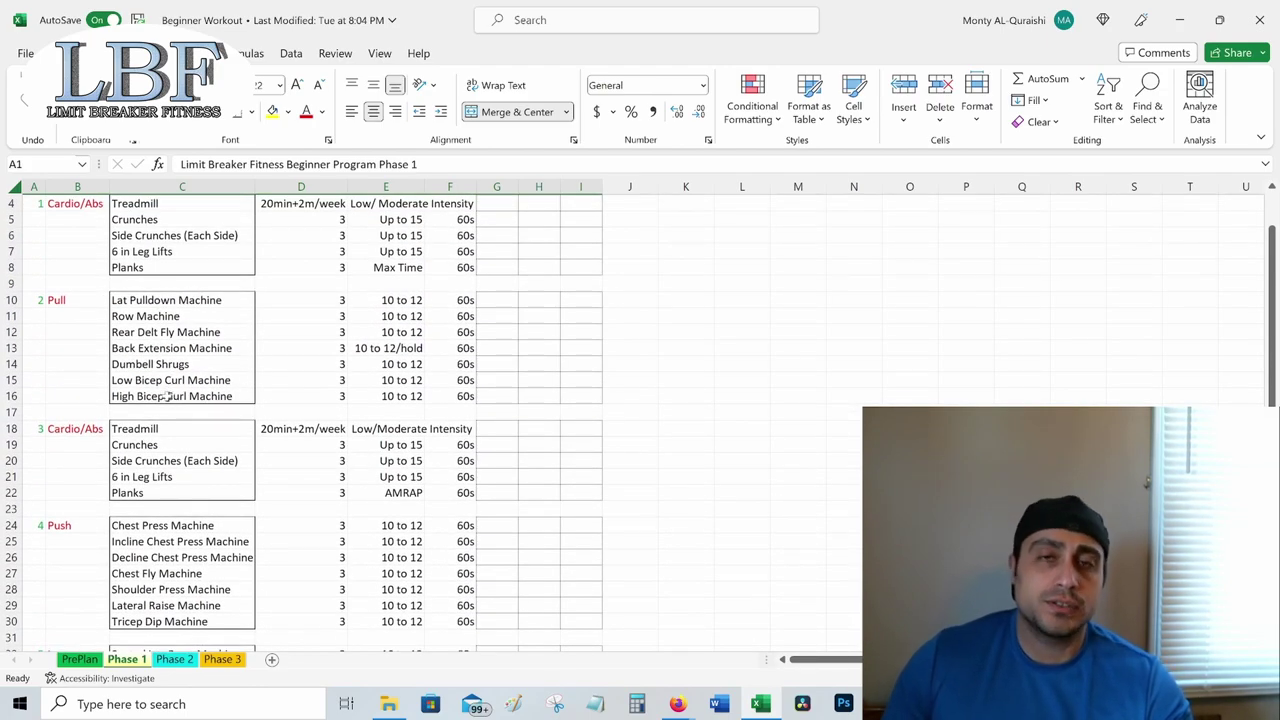
scroll(197, 374, down, 4)
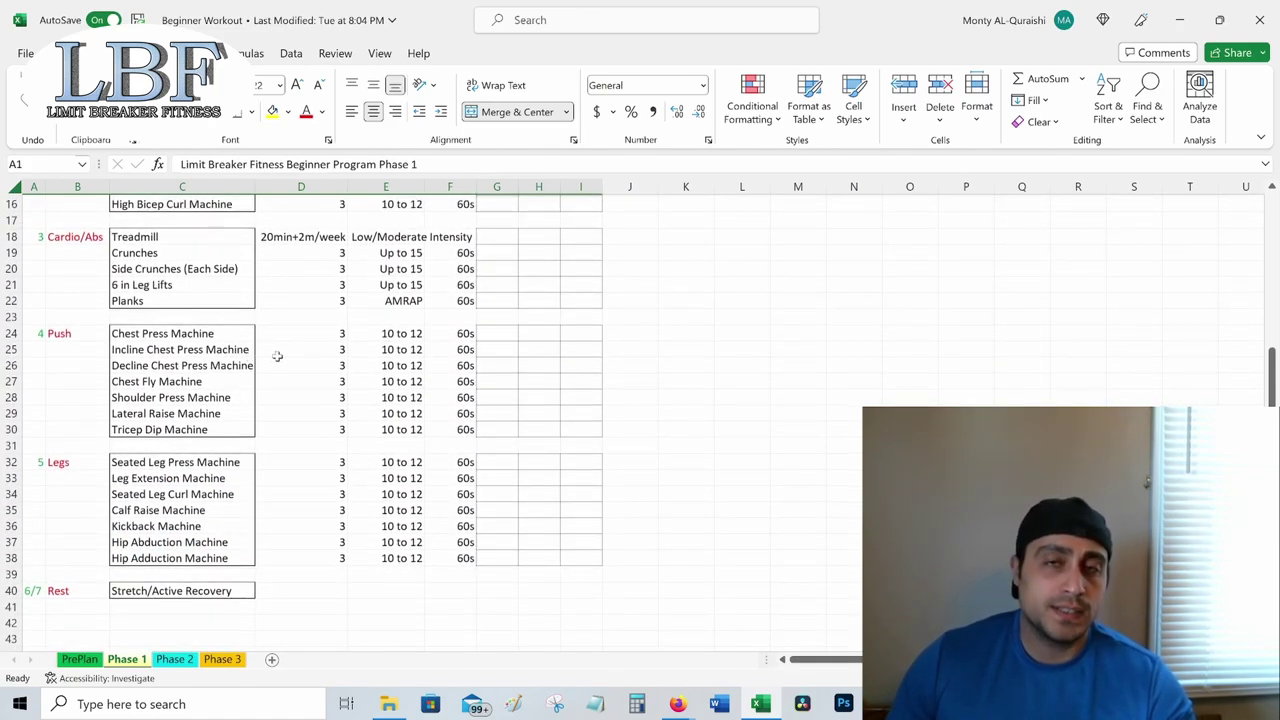
scroll(284, 358, down, 1)
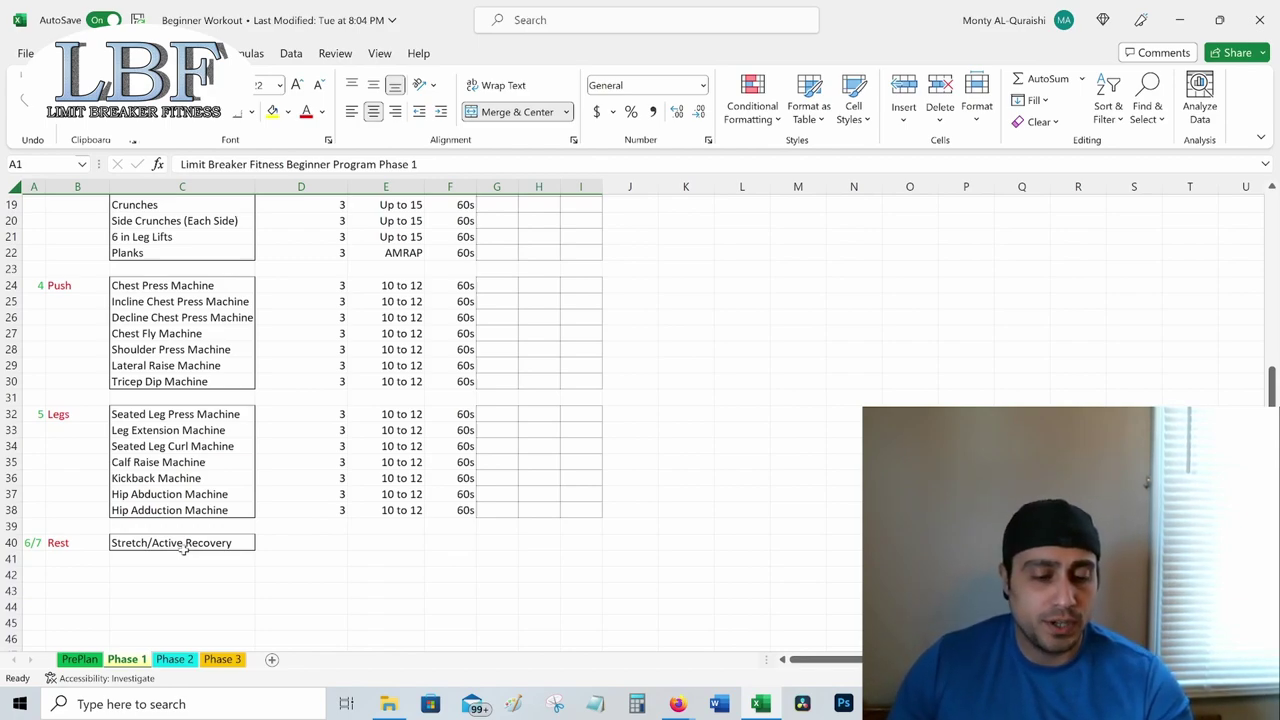
scroll(334, 510, up, 2)
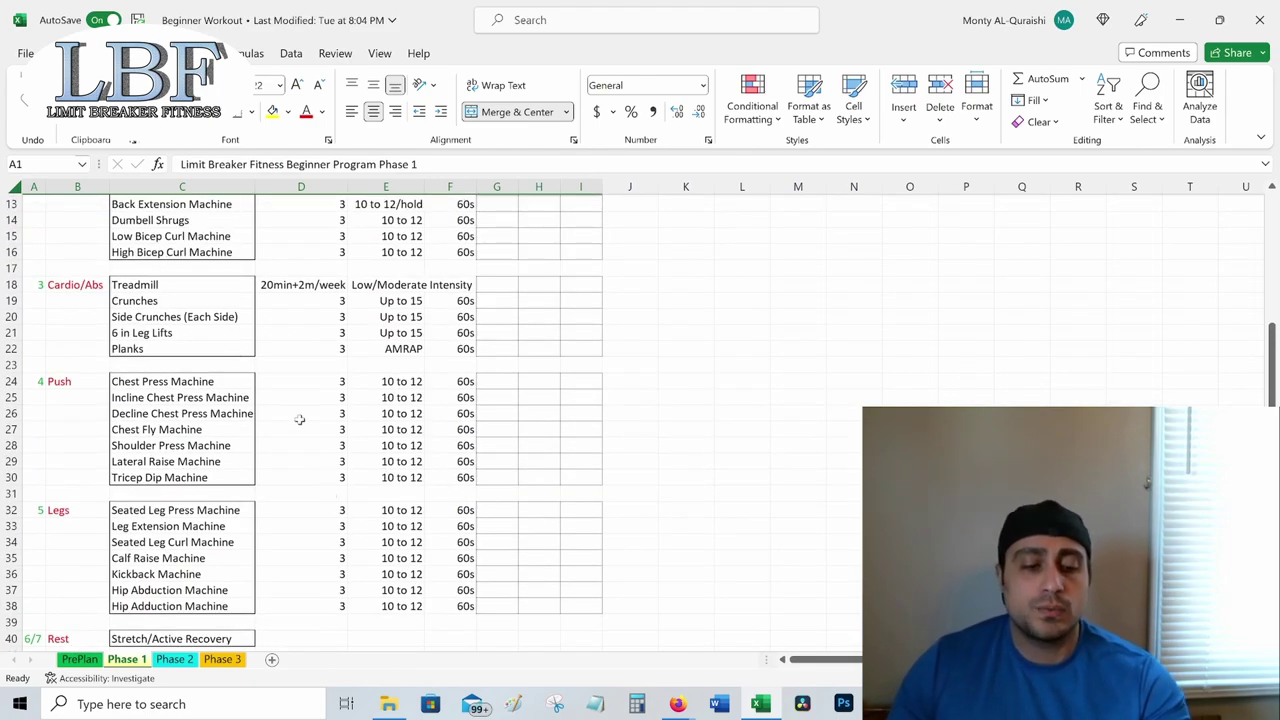
scroll(279, 456, down, 2)
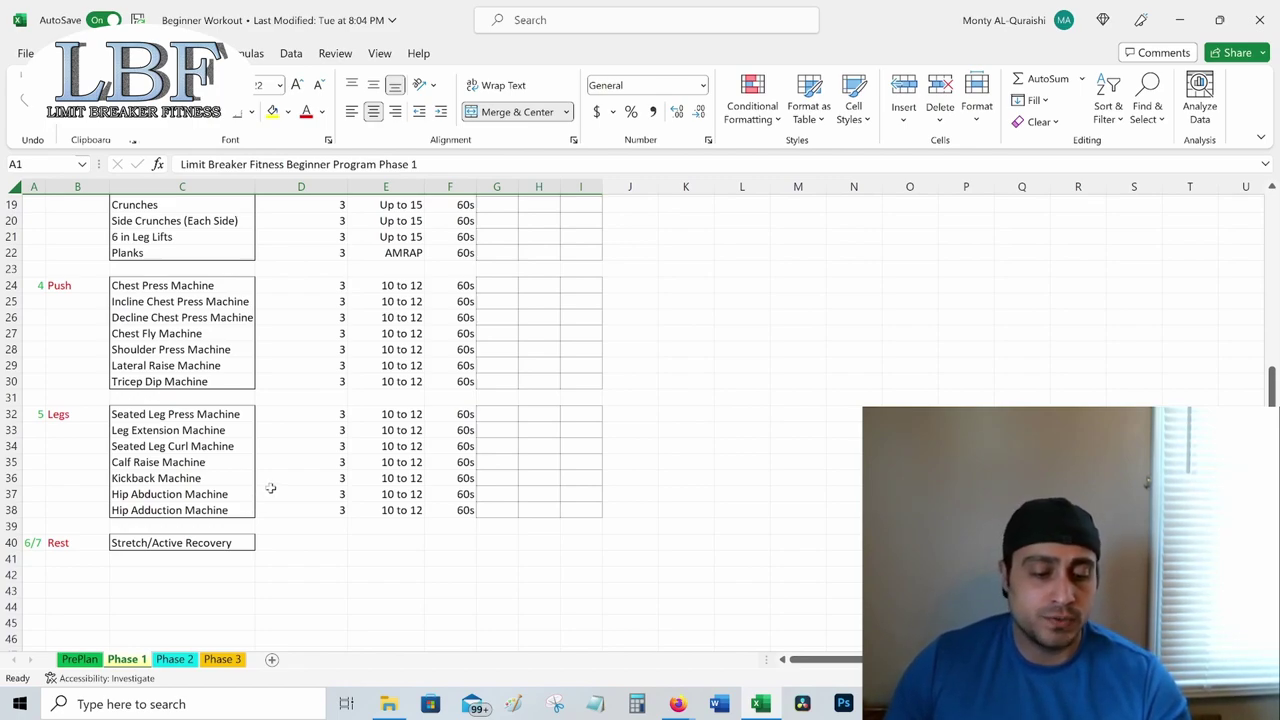
Go over the whole Phase 1 week once more, from the Day 1 cardio/abs workout to the rest days.
scroll(270, 513, up, 5)
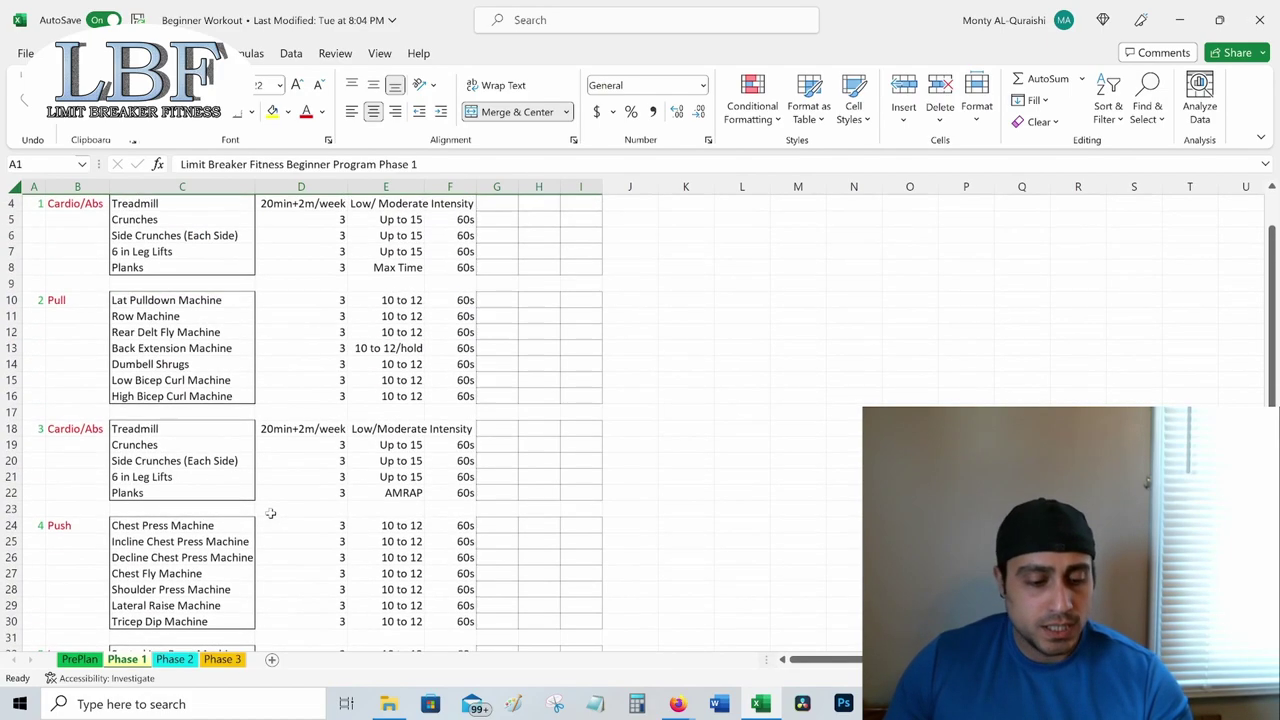
scroll(265, 510, up, 1)
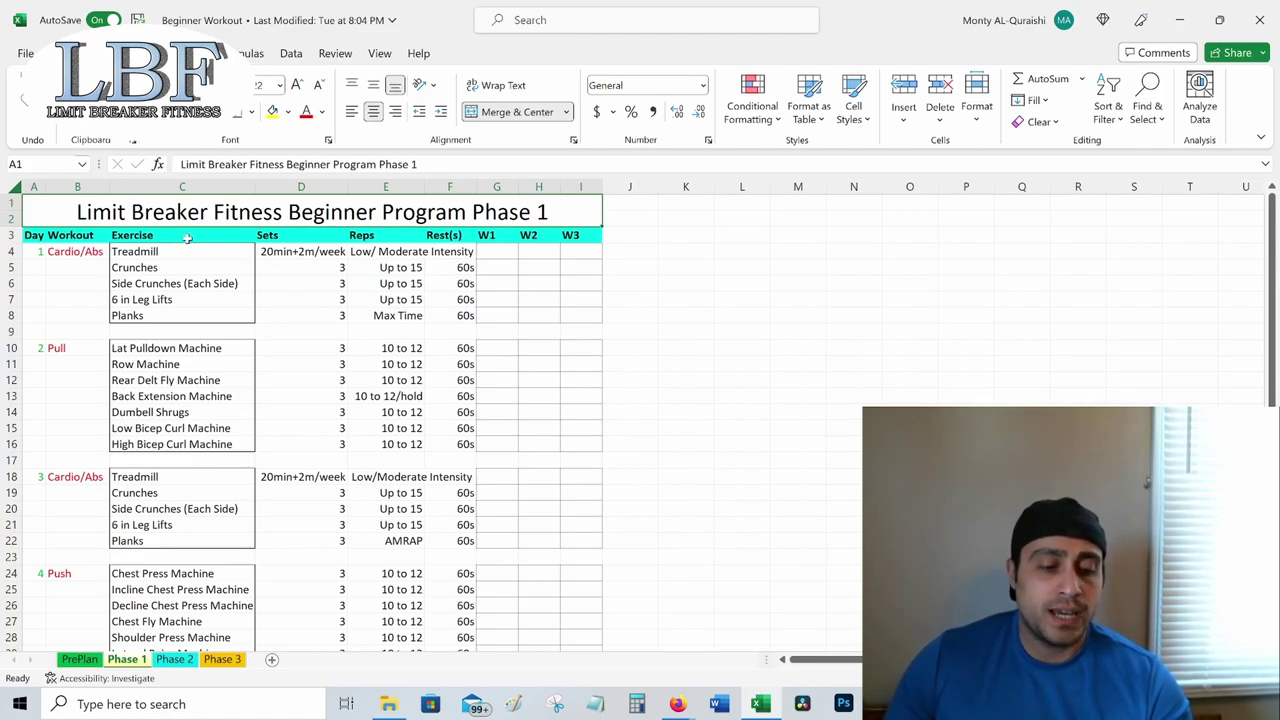
scroll(166, 305, down, 3)
scroll(166, 321, down, 3)
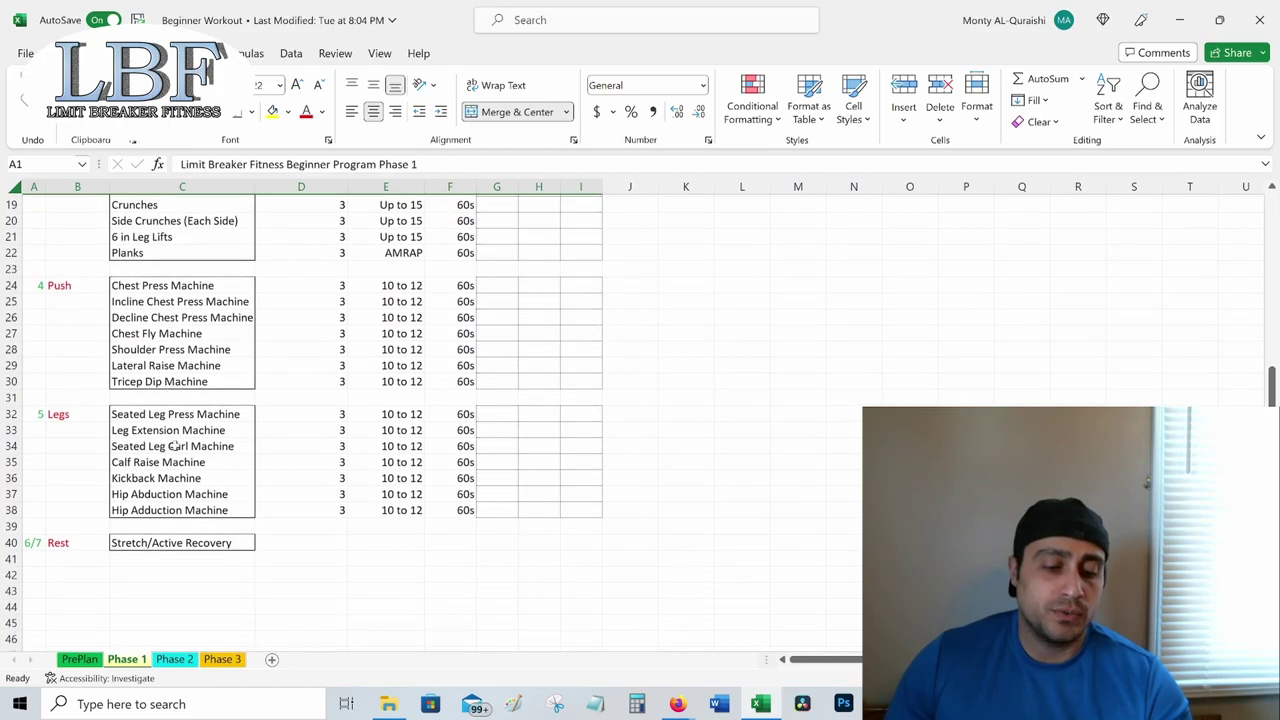
scroll(197, 414, up, 4)
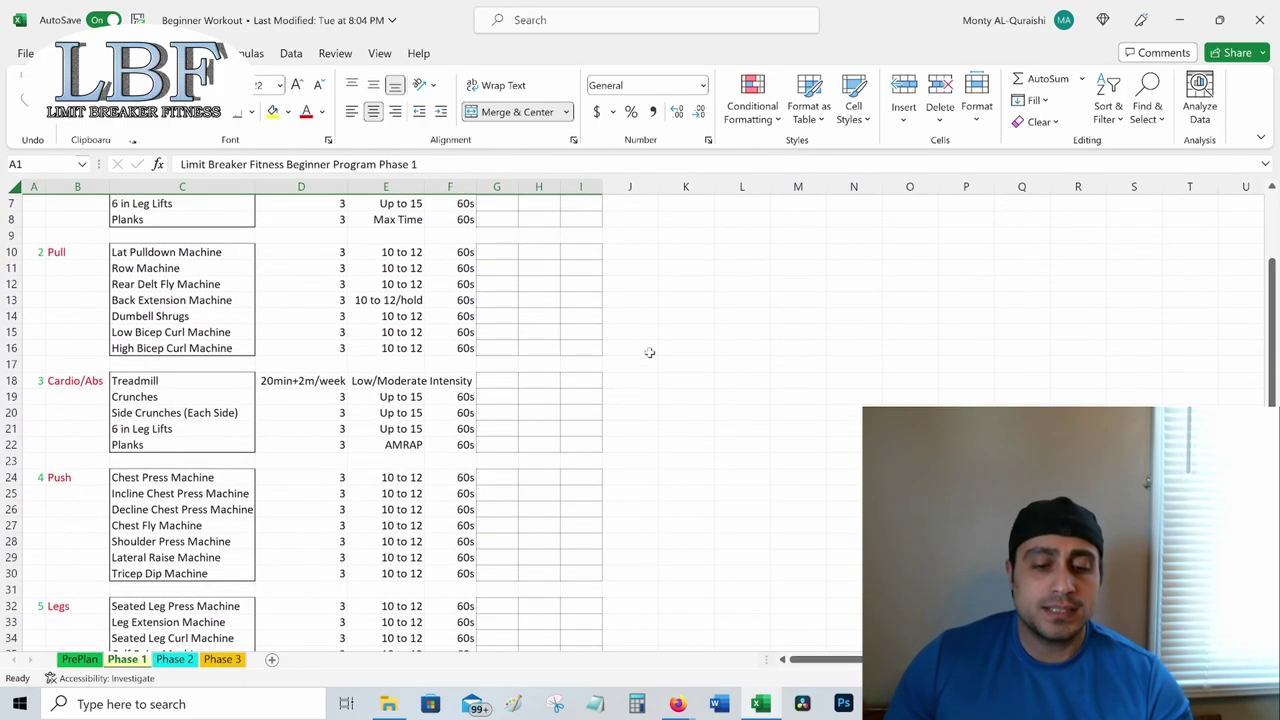
scroll(500, 374, up, 2)
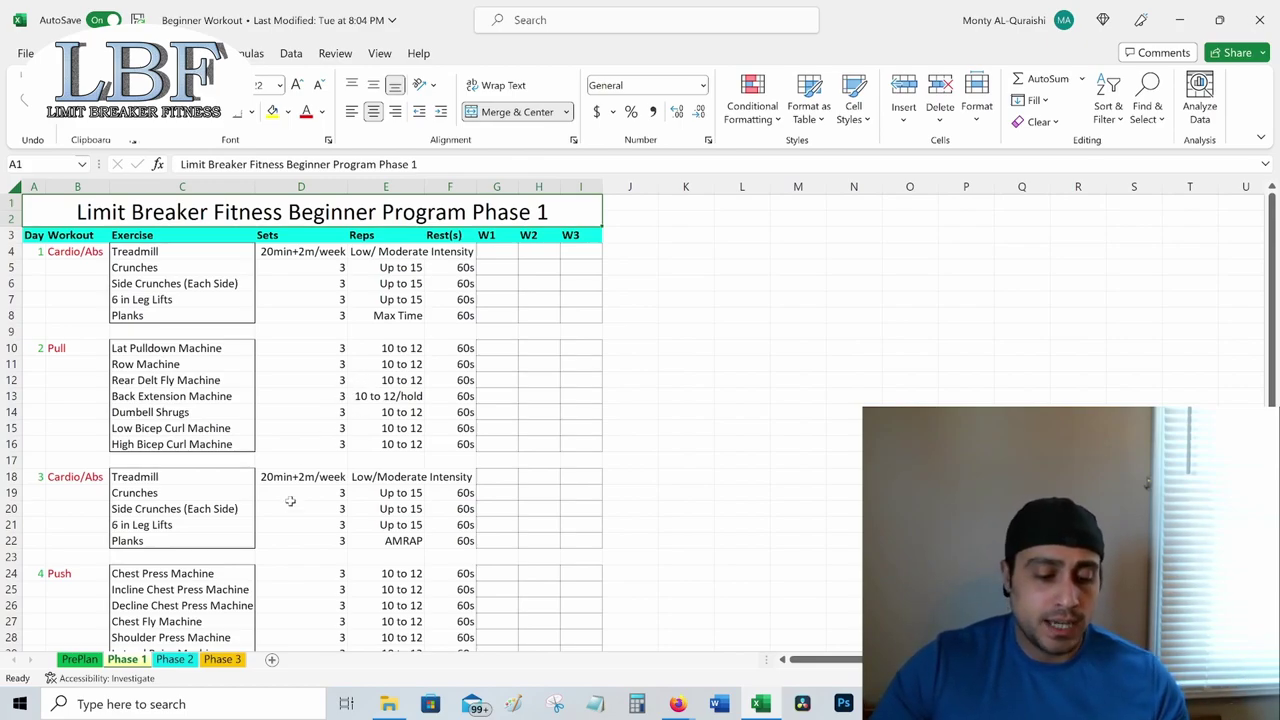
Open the Phase 2 sheet and look over its weekly layout from Day 1 to the rest days.
click(176, 662)
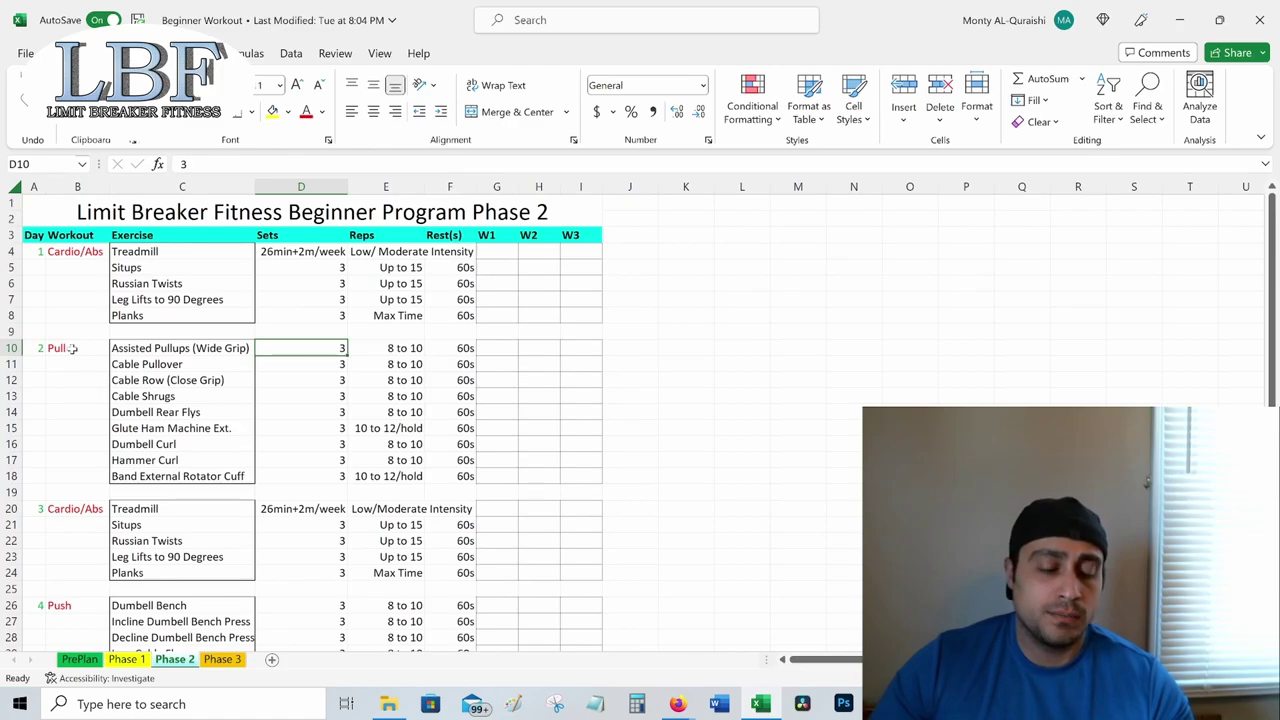
scroll(79, 370, down, 2)
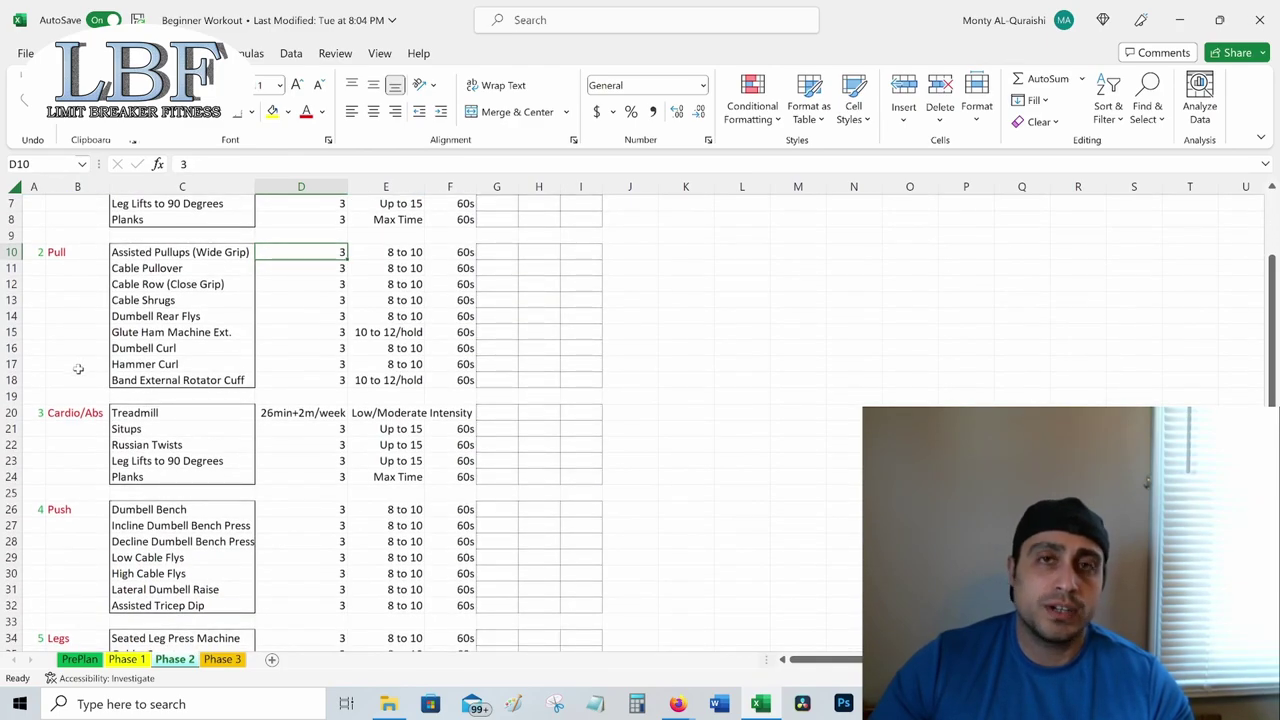
scroll(78, 369, down, 1)
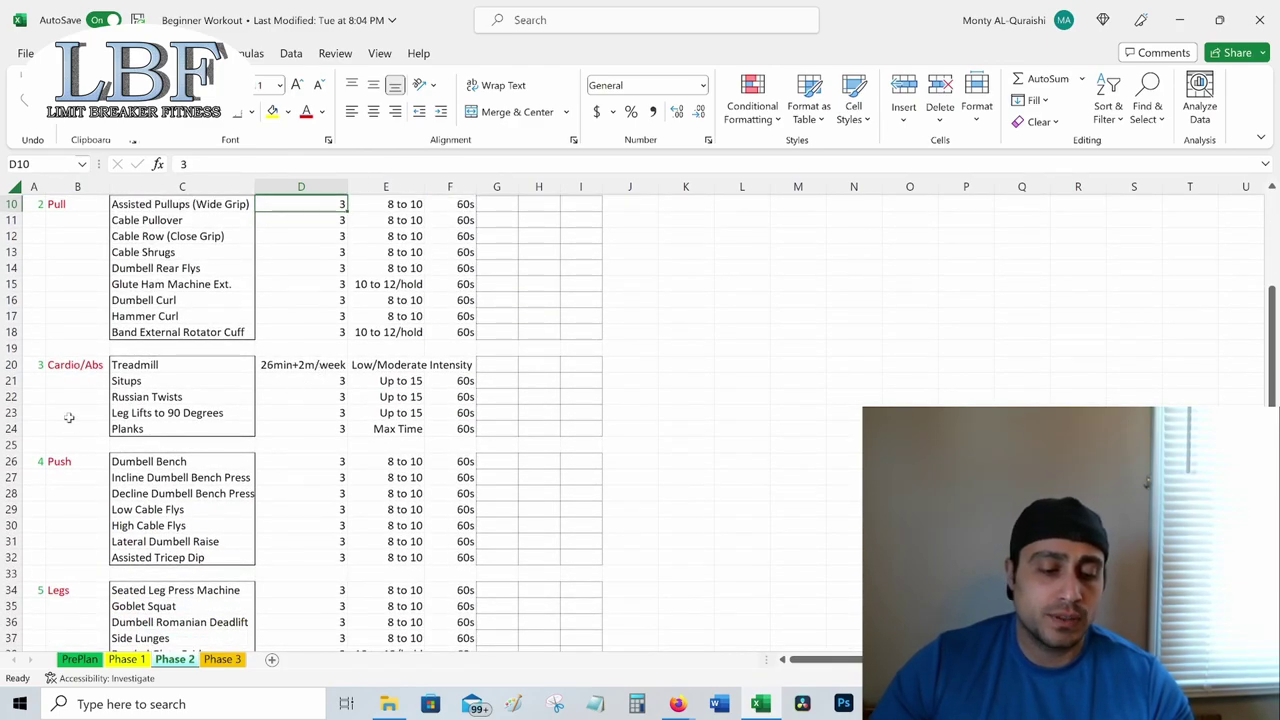
scroll(79, 379, up, 3)
scroll(79, 379, down, 6)
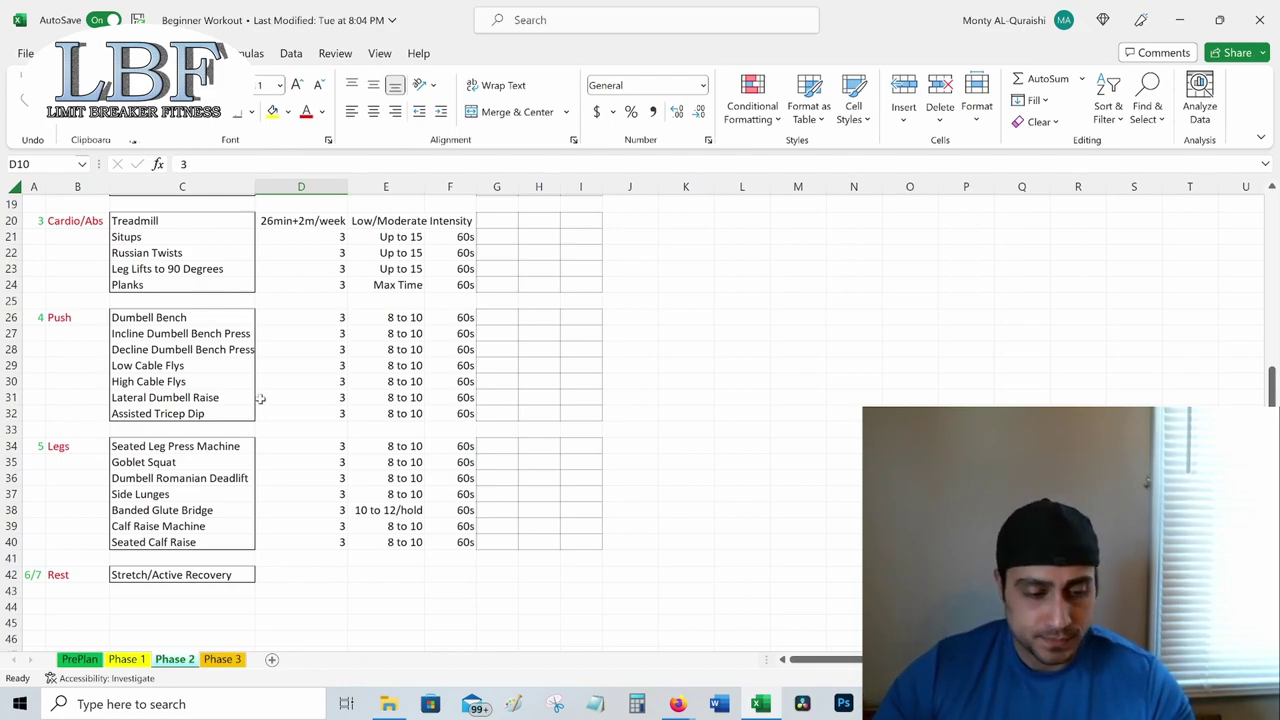
scroll(258, 397, up, 6)
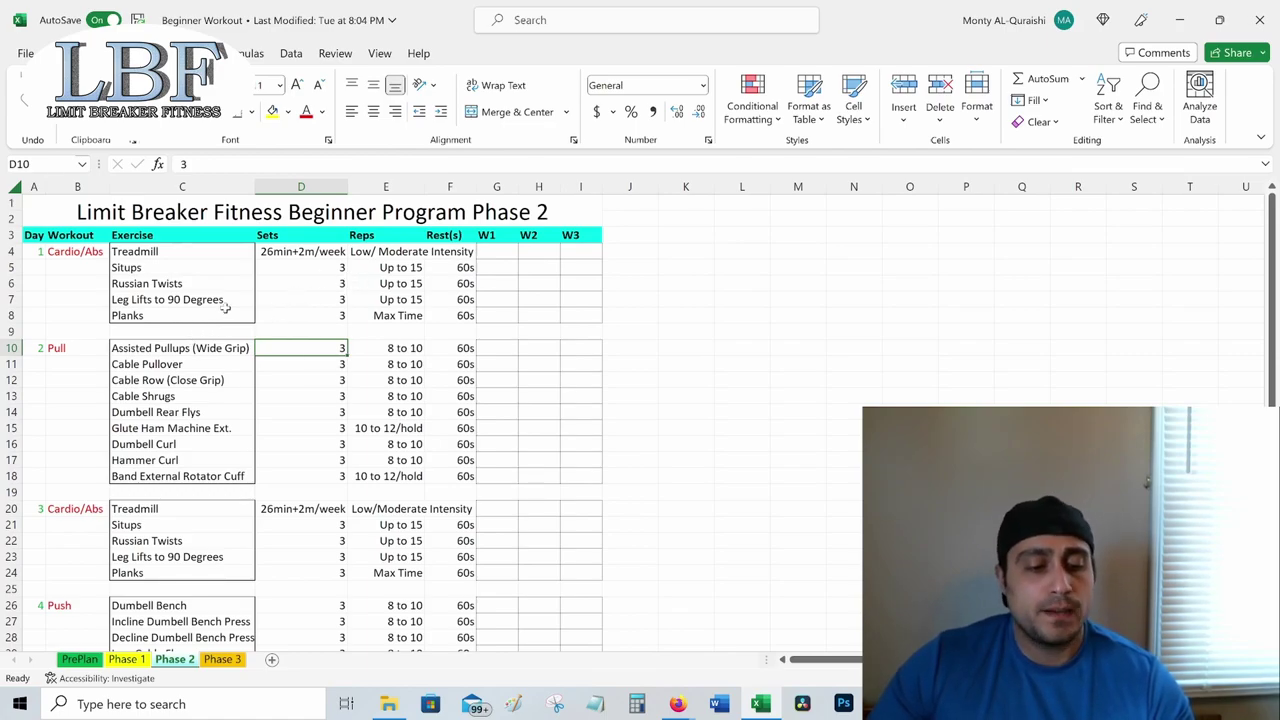
Review the Phase 2 cardio/abs and pull workouts in detail, continuing down to the Day 4 push exercises.
scroll(333, 365, down, 1)
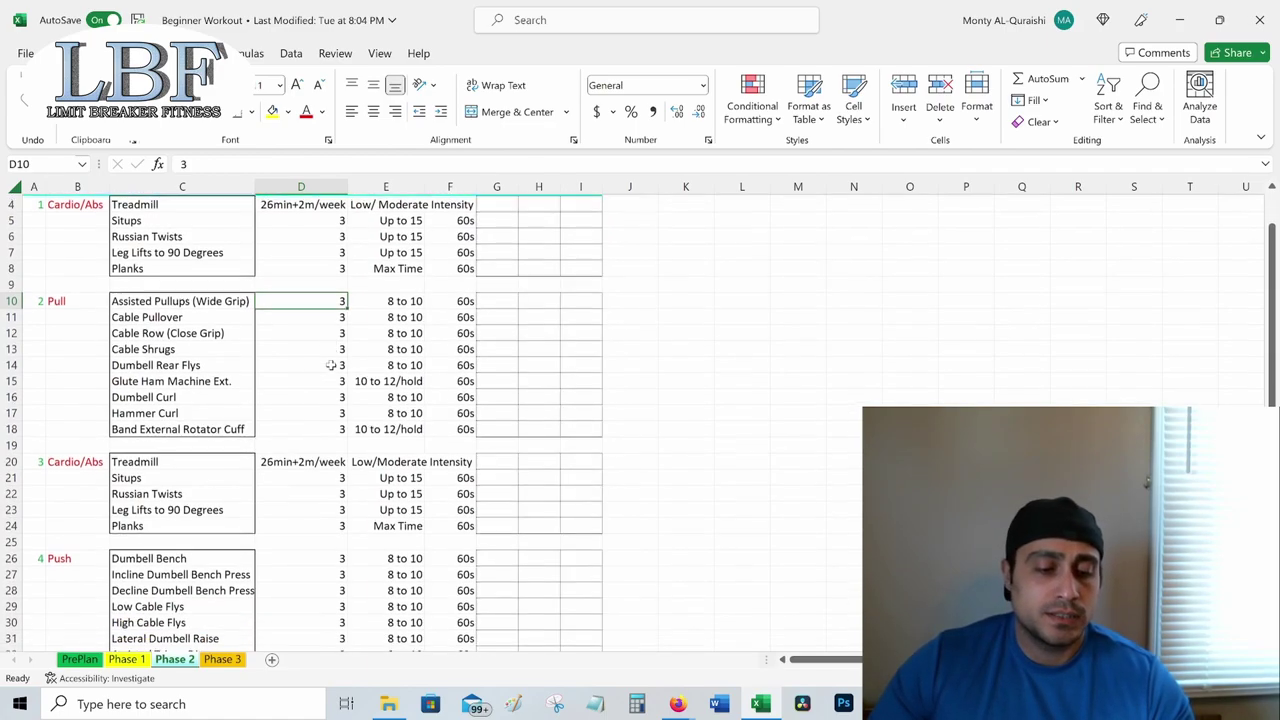
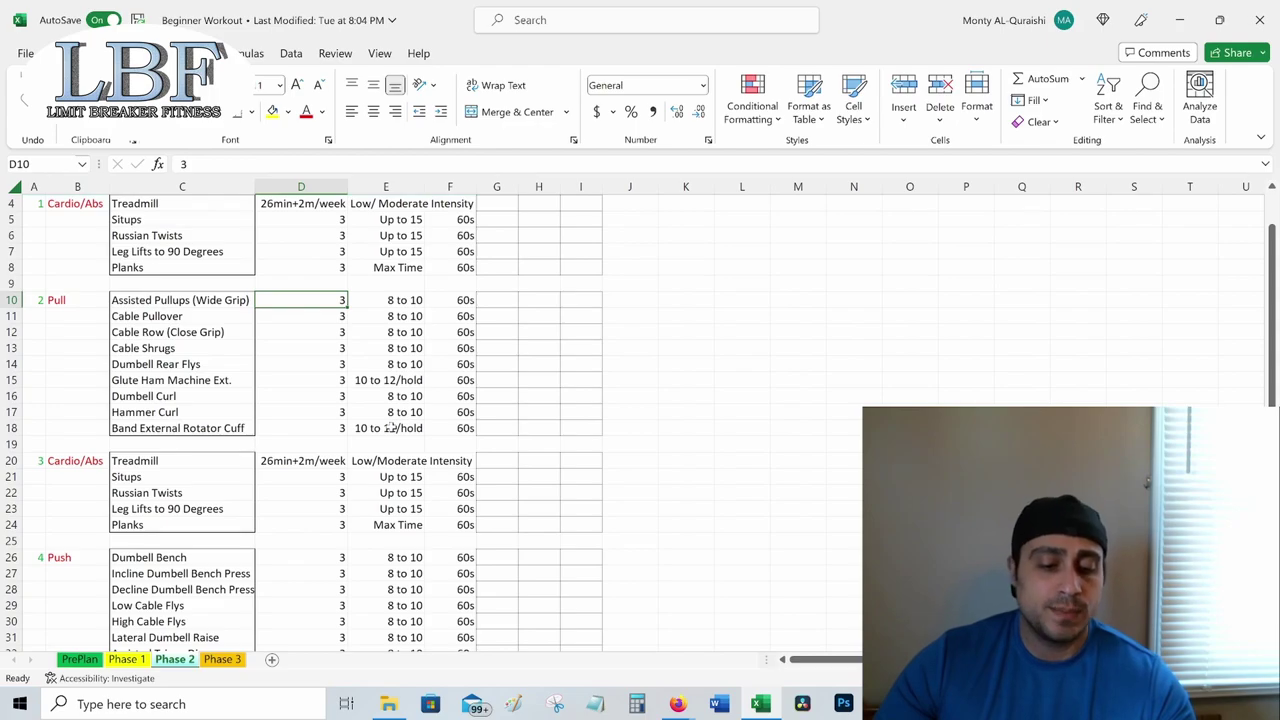
scroll(389, 428, down, 2)
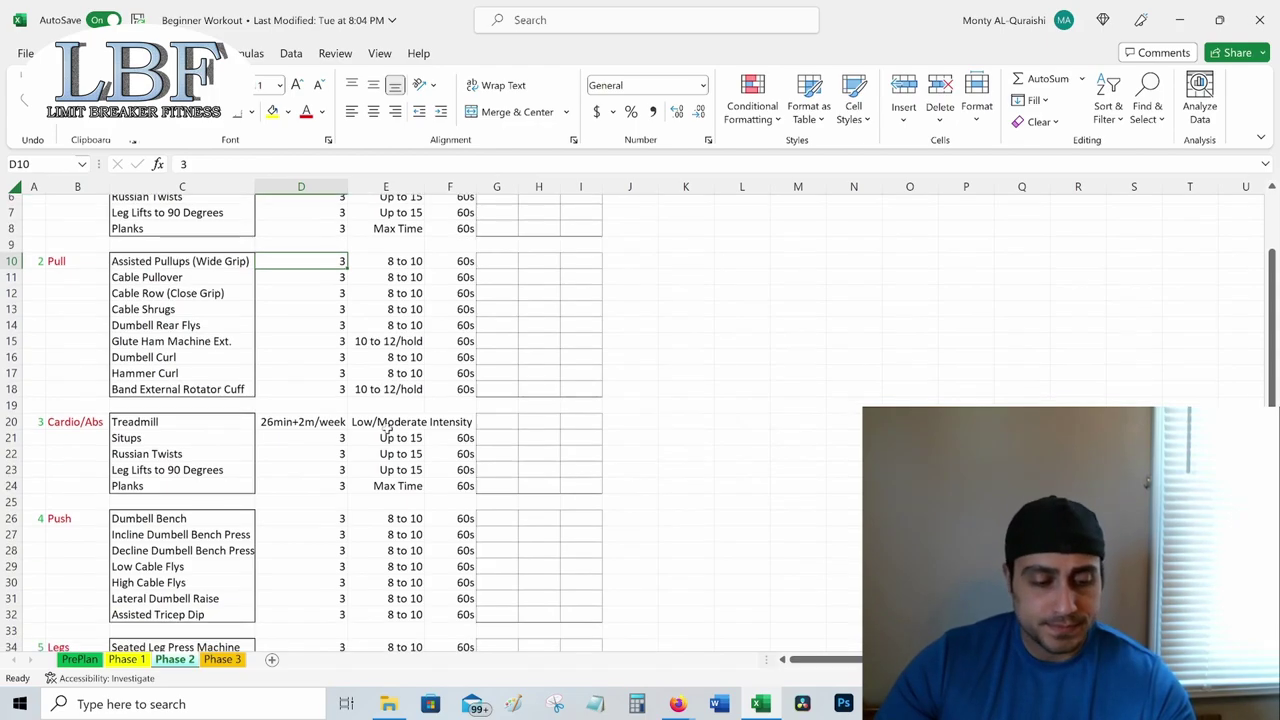
scroll(387, 428, down, 1)
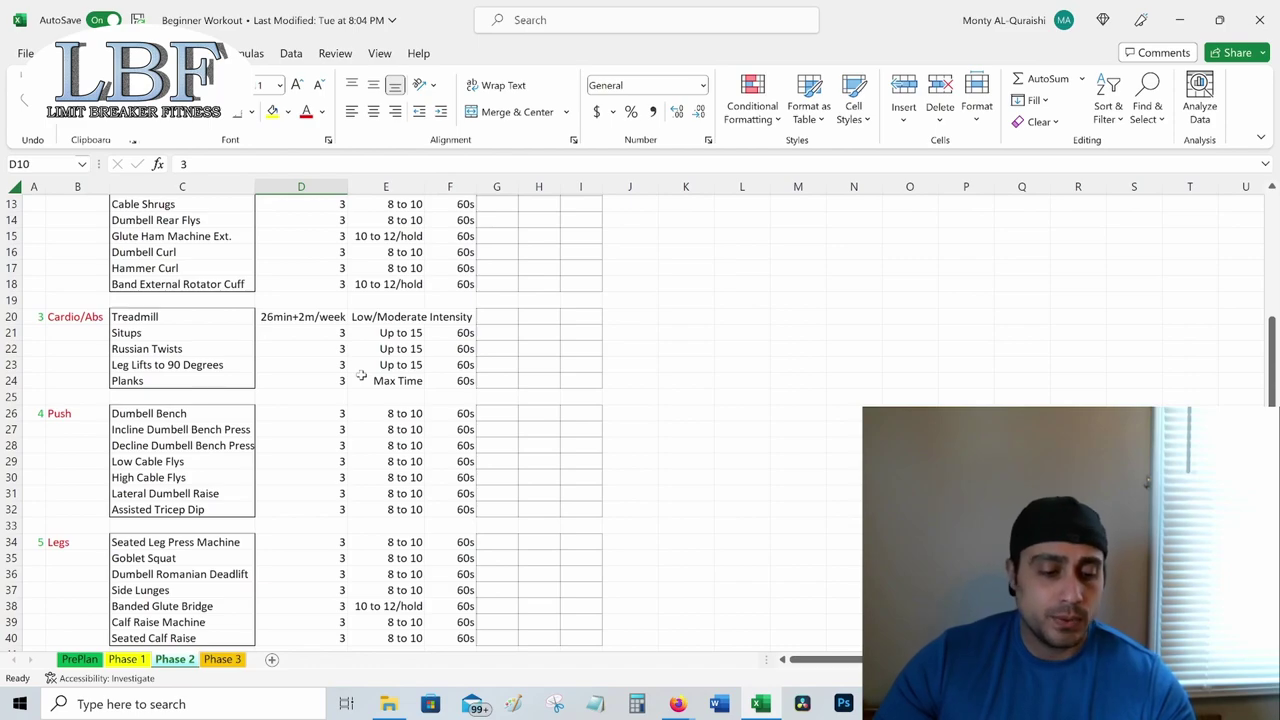
scroll(361, 374, down, 2)
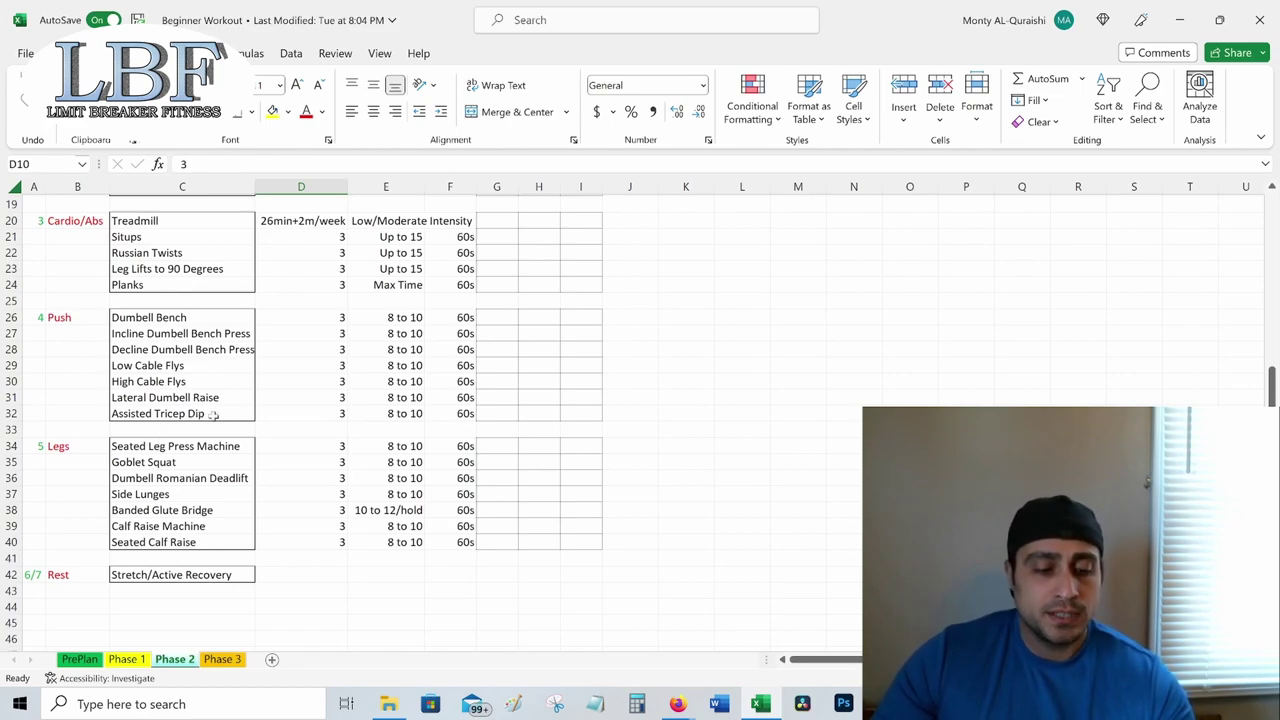
Compare the Phase 2 pull and push days, review the legs and rest days, and return to the sheet's heading.
scroll(157, 429, up, 5)
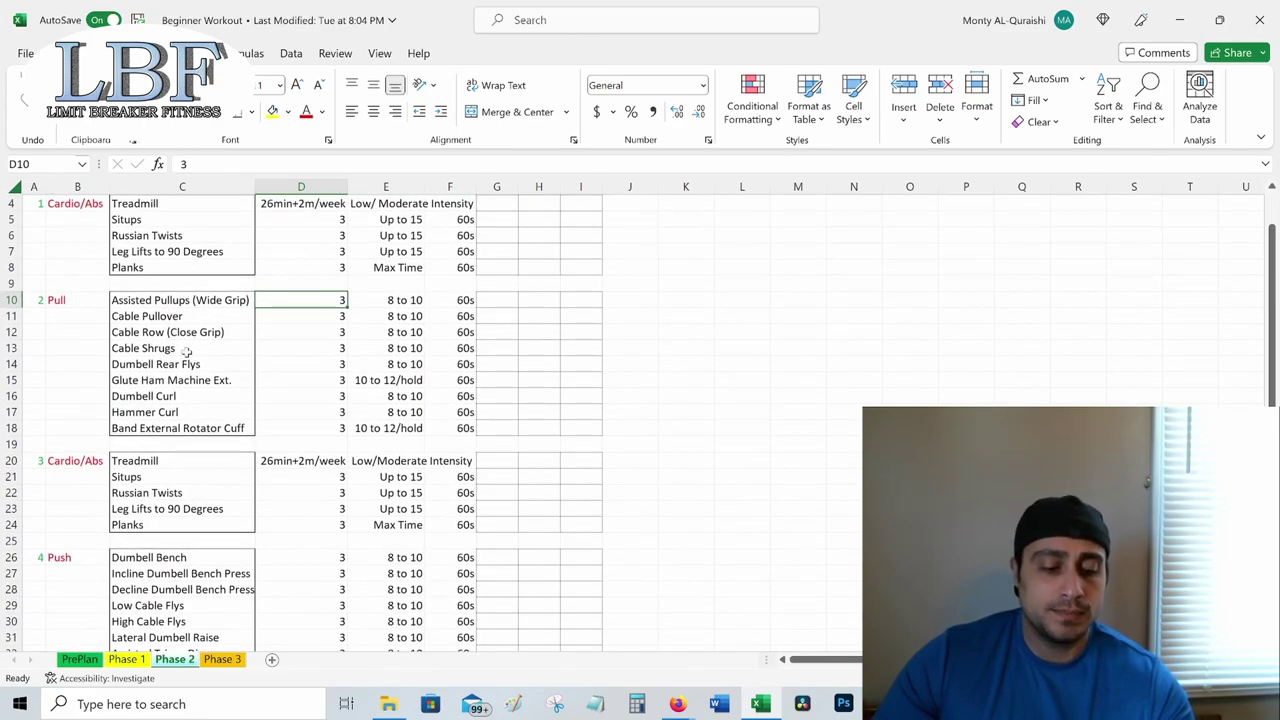
scroll(186, 352, down, 3)
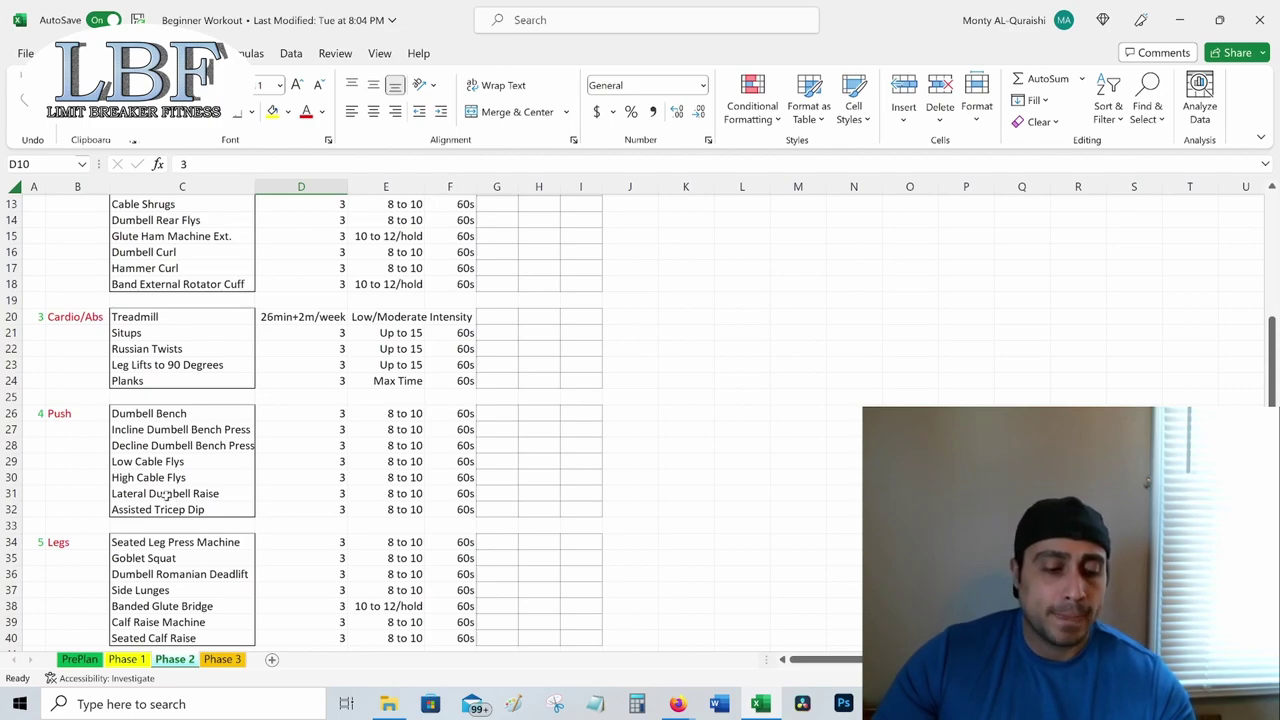
scroll(166, 490, down, 1)
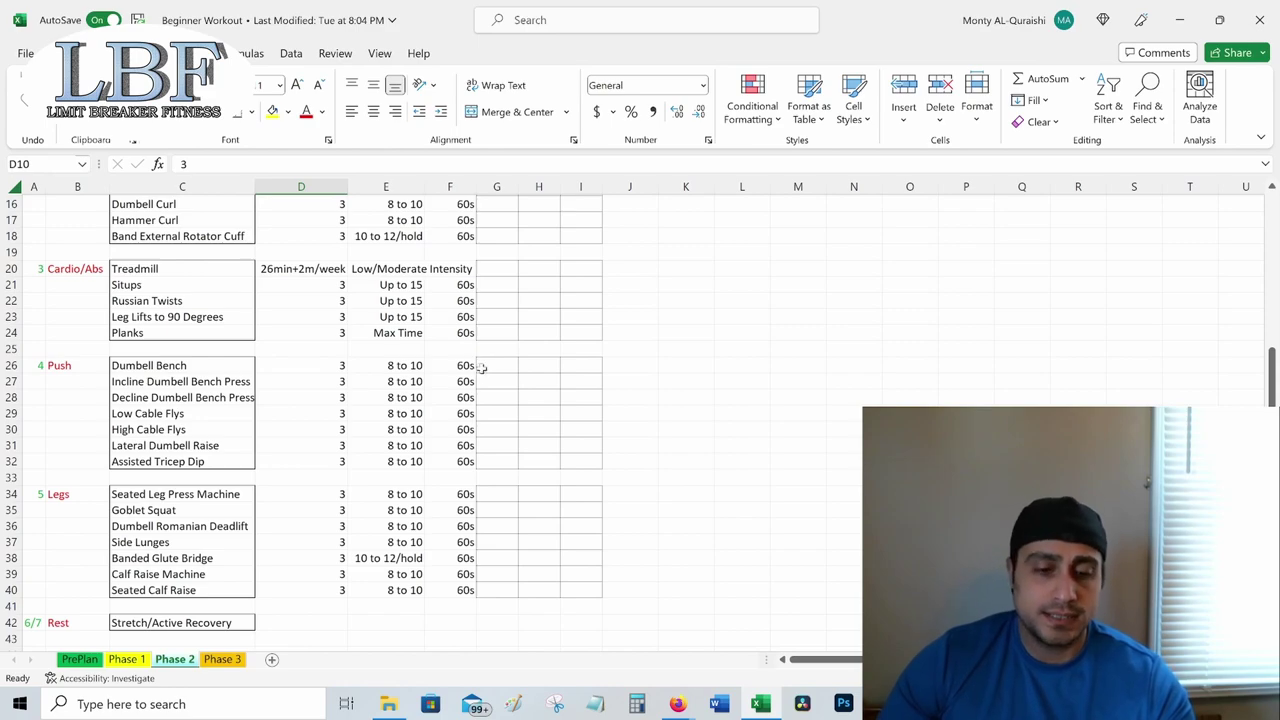
scroll(458, 330, down, 2)
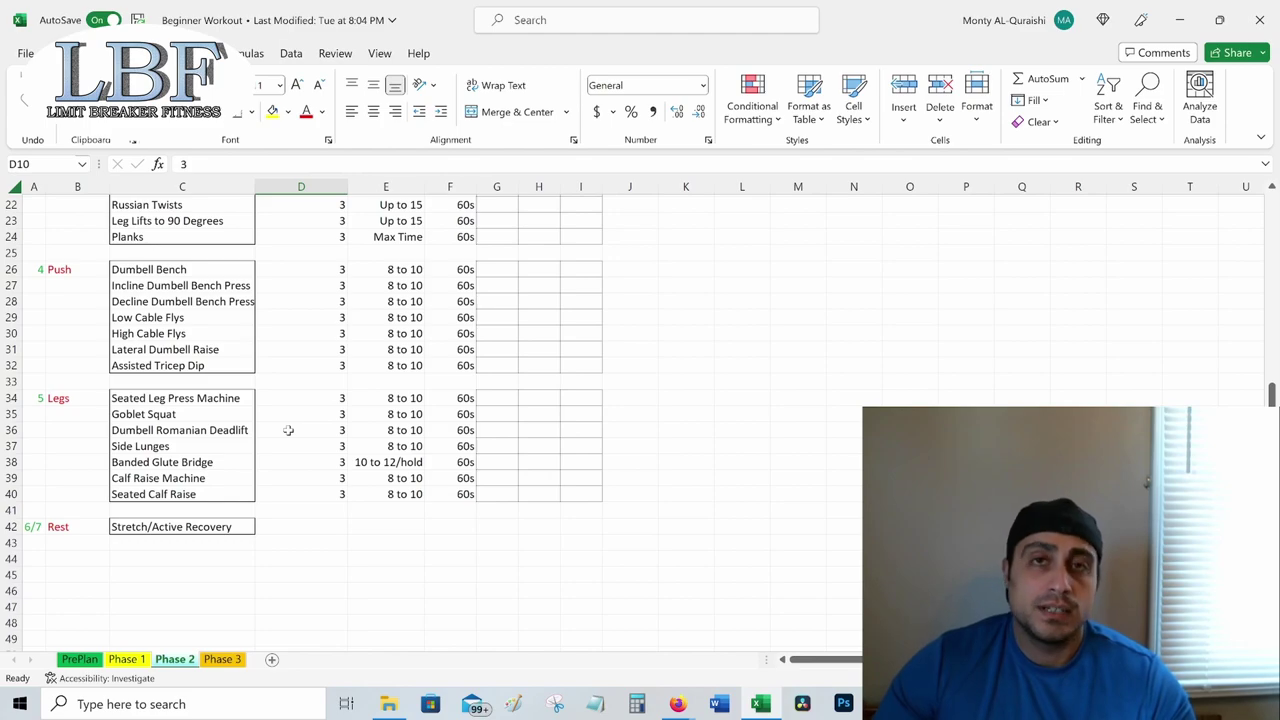
scroll(286, 434, down, 1)
scroll(277, 449, up, 8)
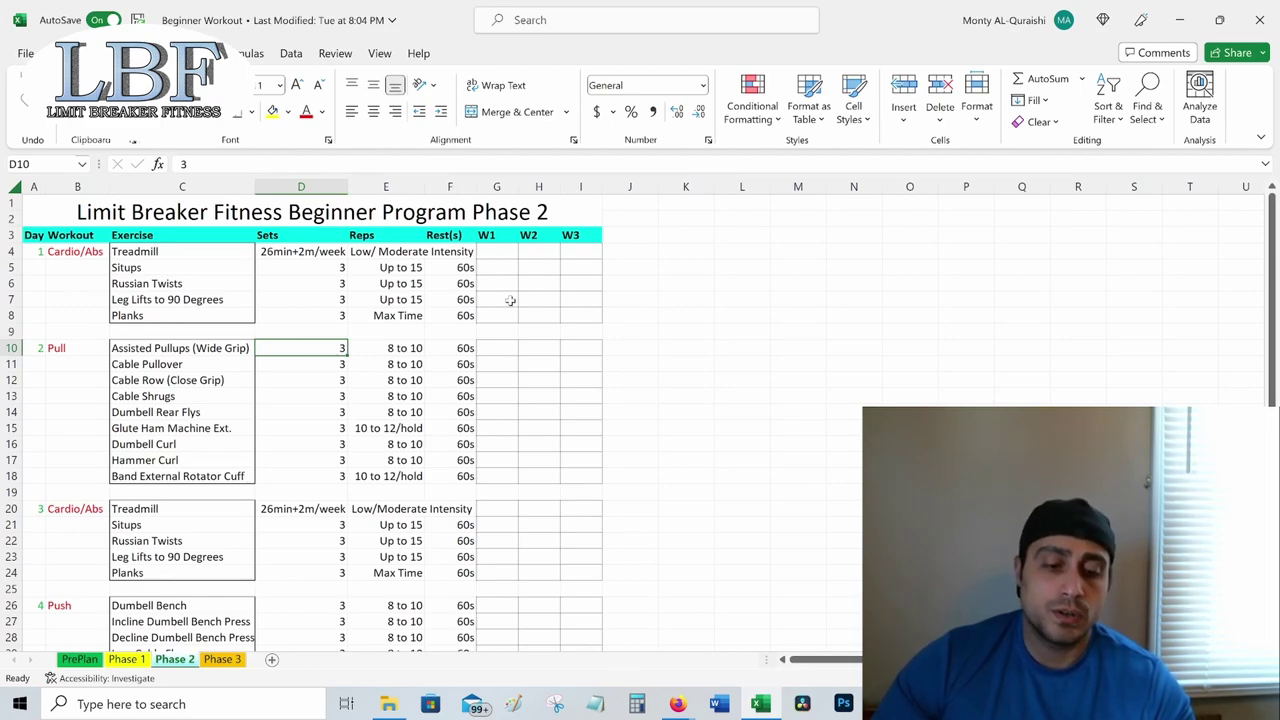
Open the Phase 3 sheet and examine its Day 1 cardio/abs and Day 2 pull workouts with the colour-highlighted exercises.
click(234, 660)
scroll(372, 331, up, 10)
scroll(372, 331, up, 2)
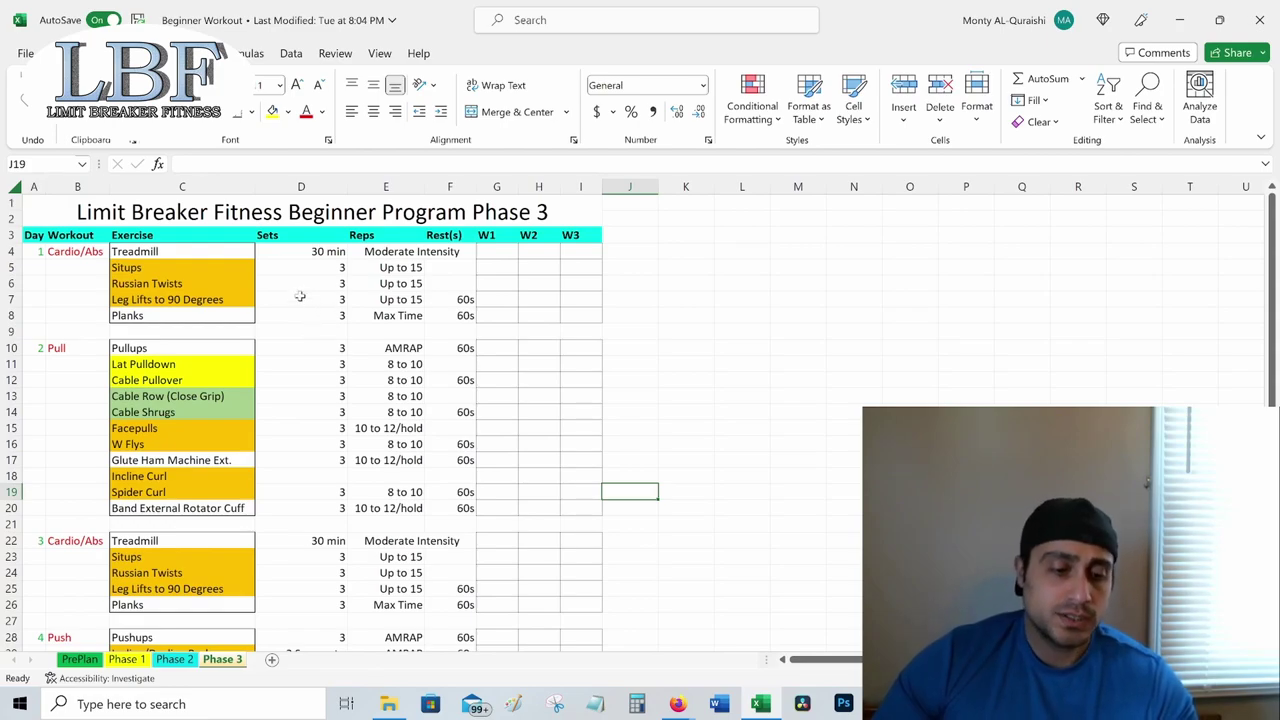
scroll(316, 284, down, 1)
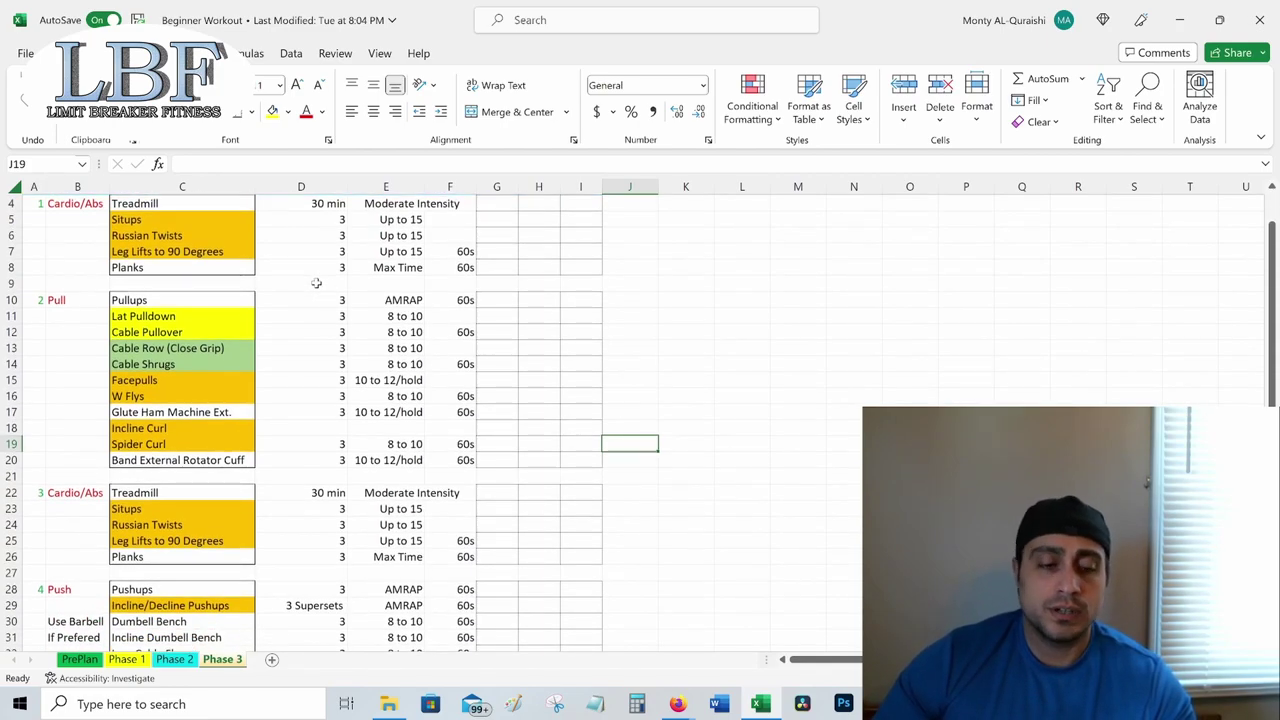
scroll(316, 284, up, 1)
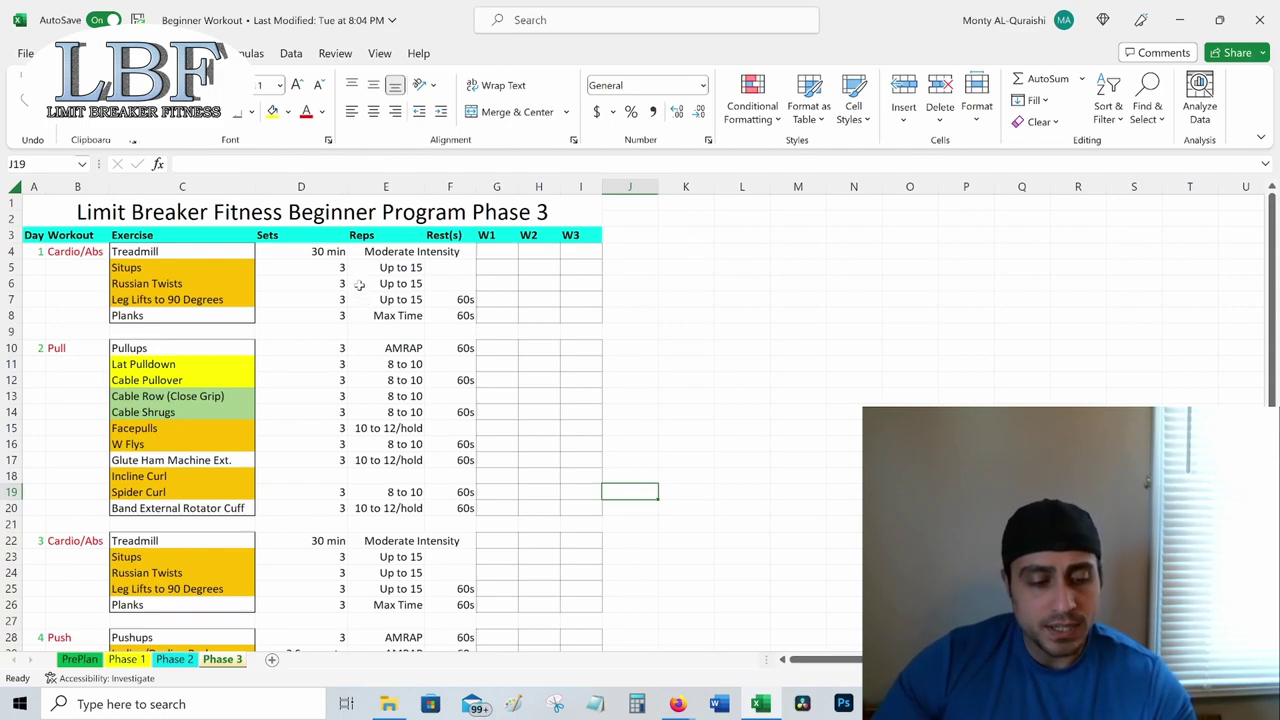
Look over the Phase 3 workouts from Day 2 pull through the start of Day 5 legs, and return to the sheet's heading.
scroll(358, 285, down, 1)
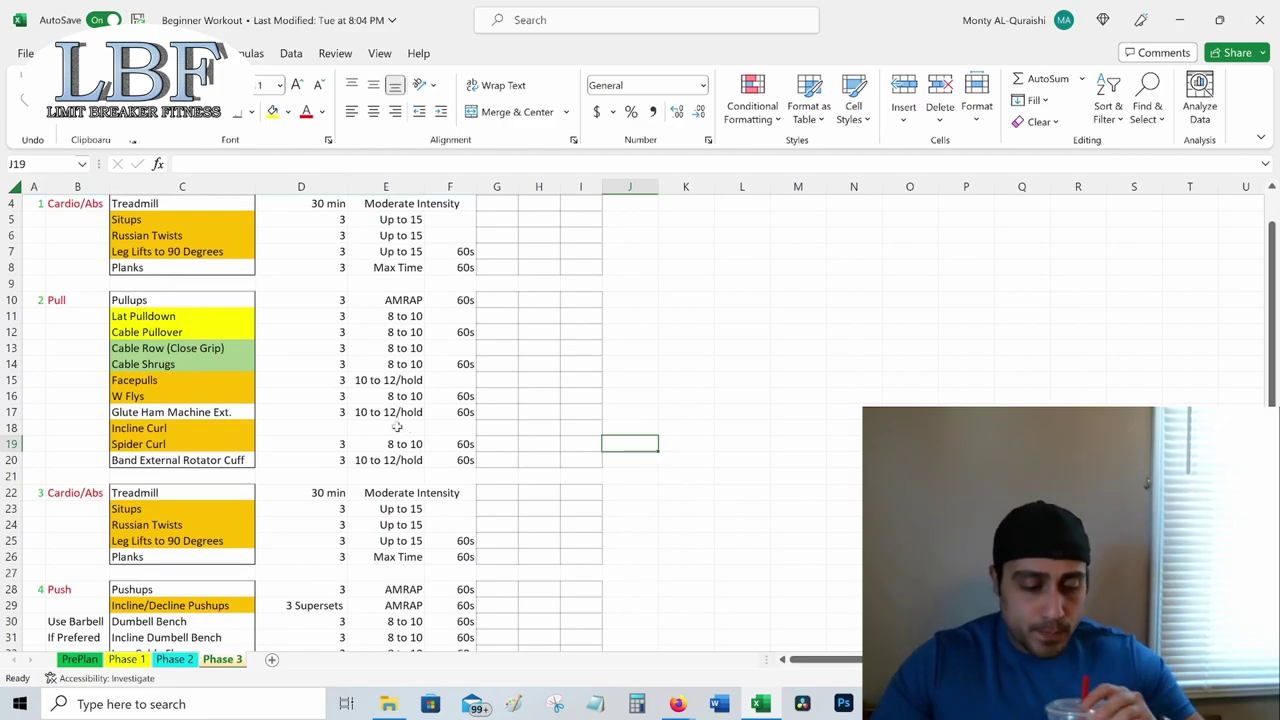
scroll(396, 426, down, 3)
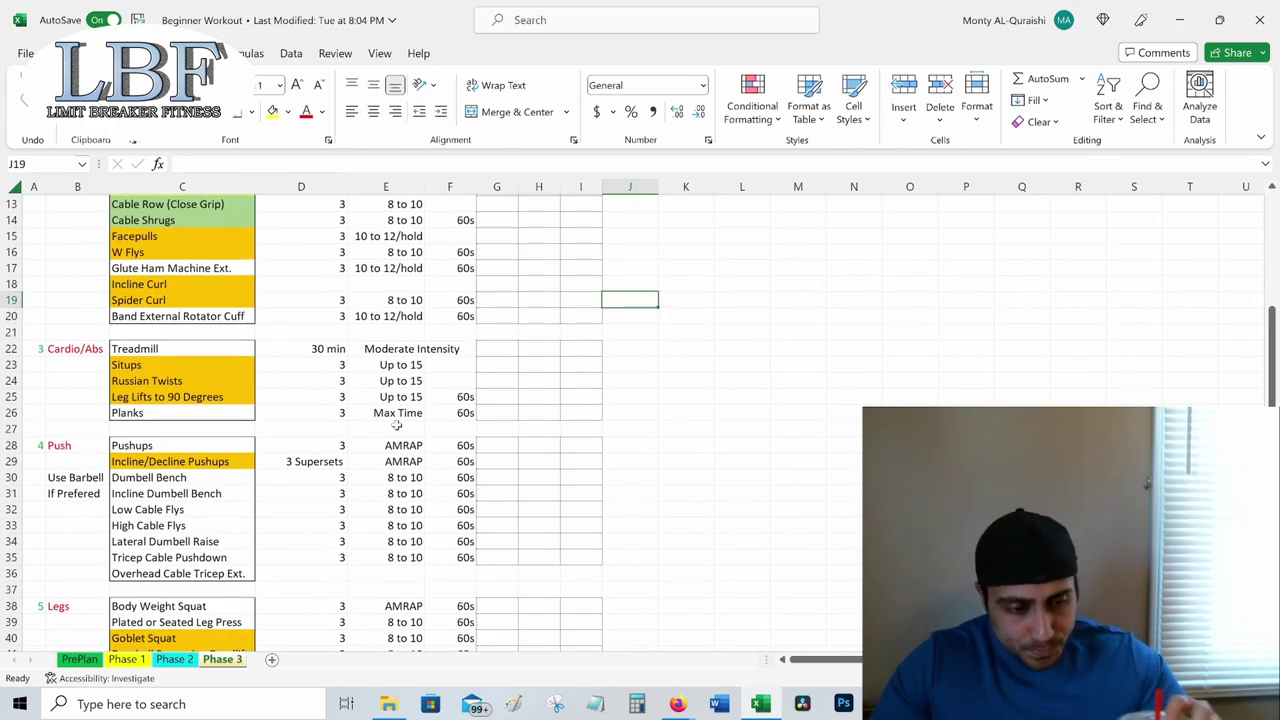
scroll(396, 426, down, 1)
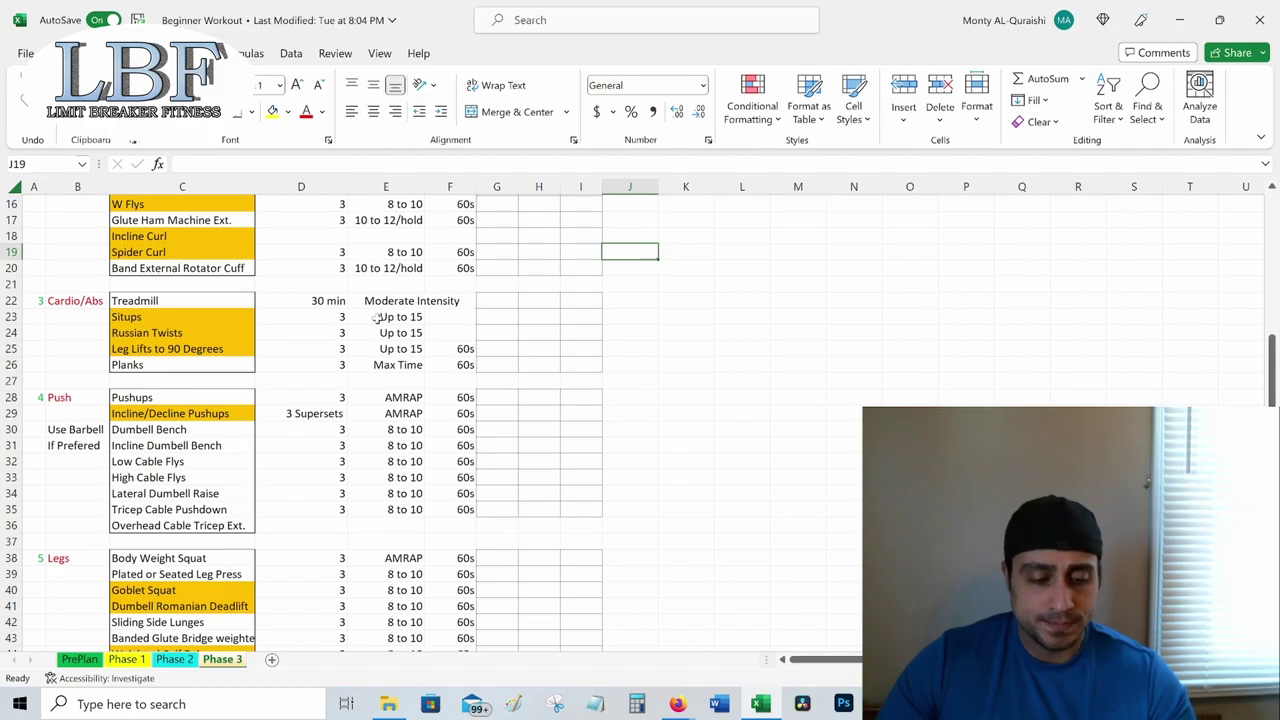
scroll(372, 316, up, 2)
scroll(372, 316, up, 3)
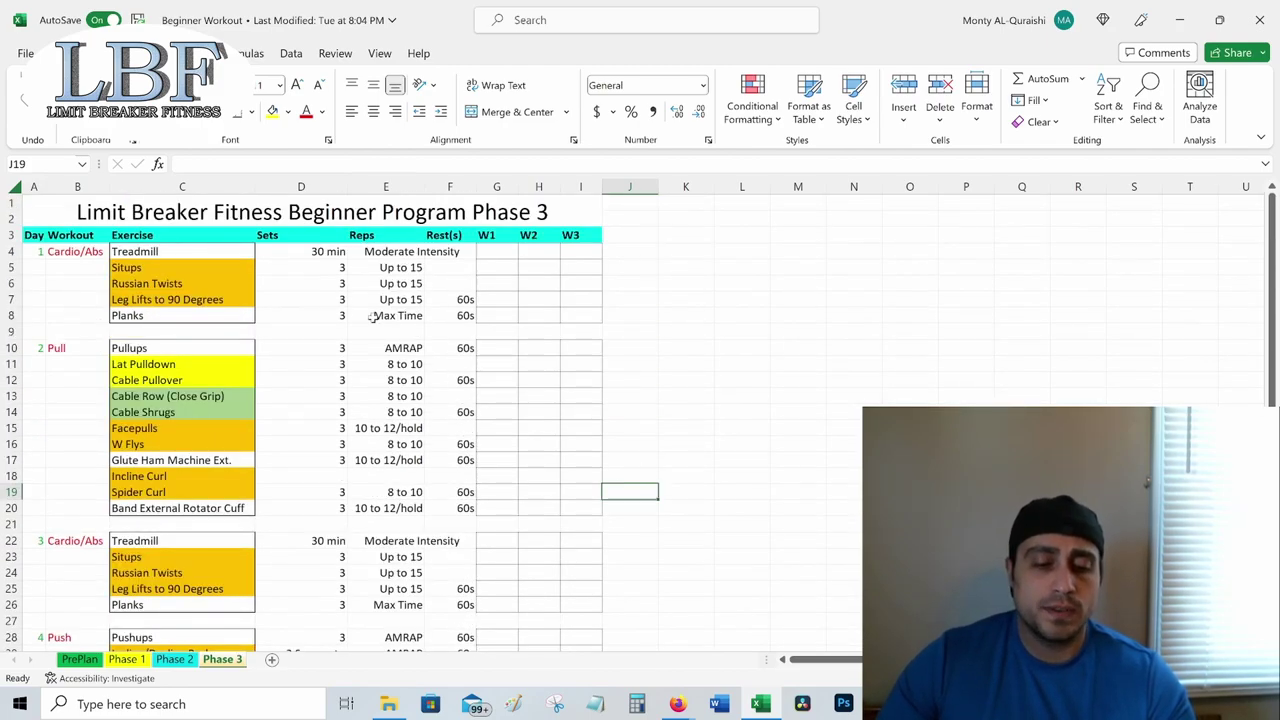
Review the Day 3 cardio/abs workout, including the treadmill intensity, and continue down to the Day 4 push exercises.
scroll(370, 318, down, 1)
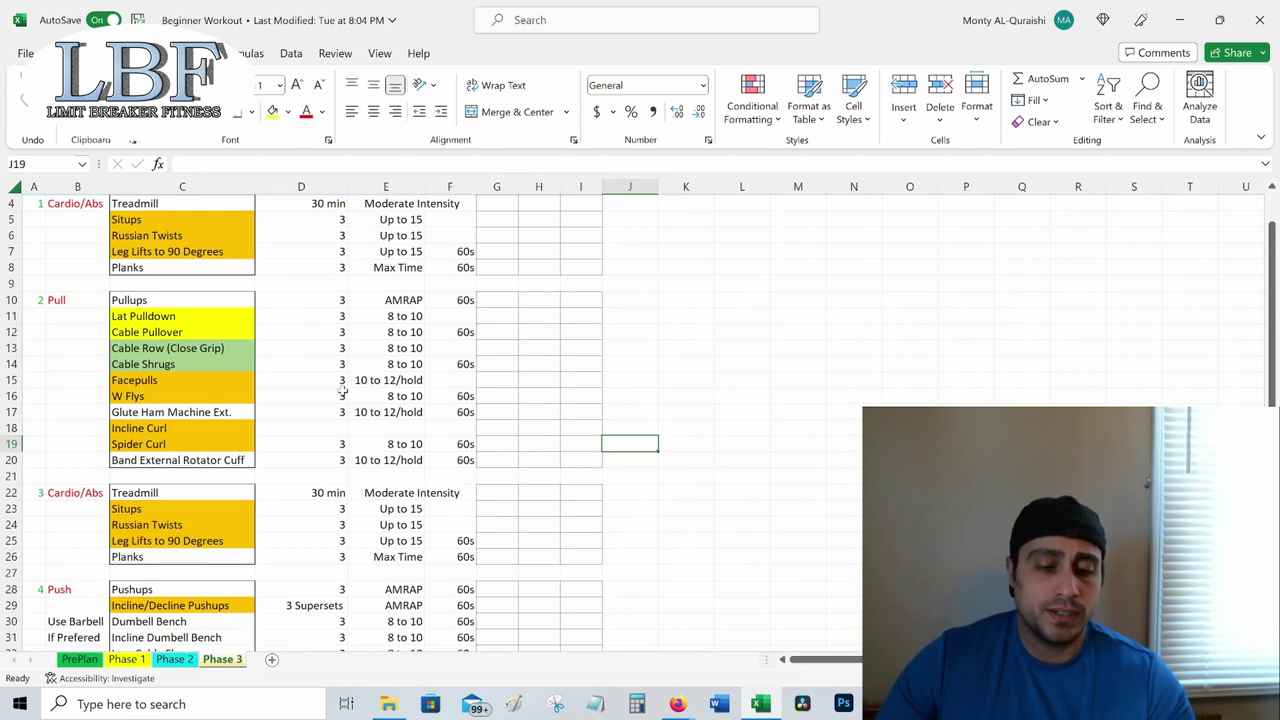
click(405, 510)
right_click(405, 510)
key(Escape)
click(389, 487)
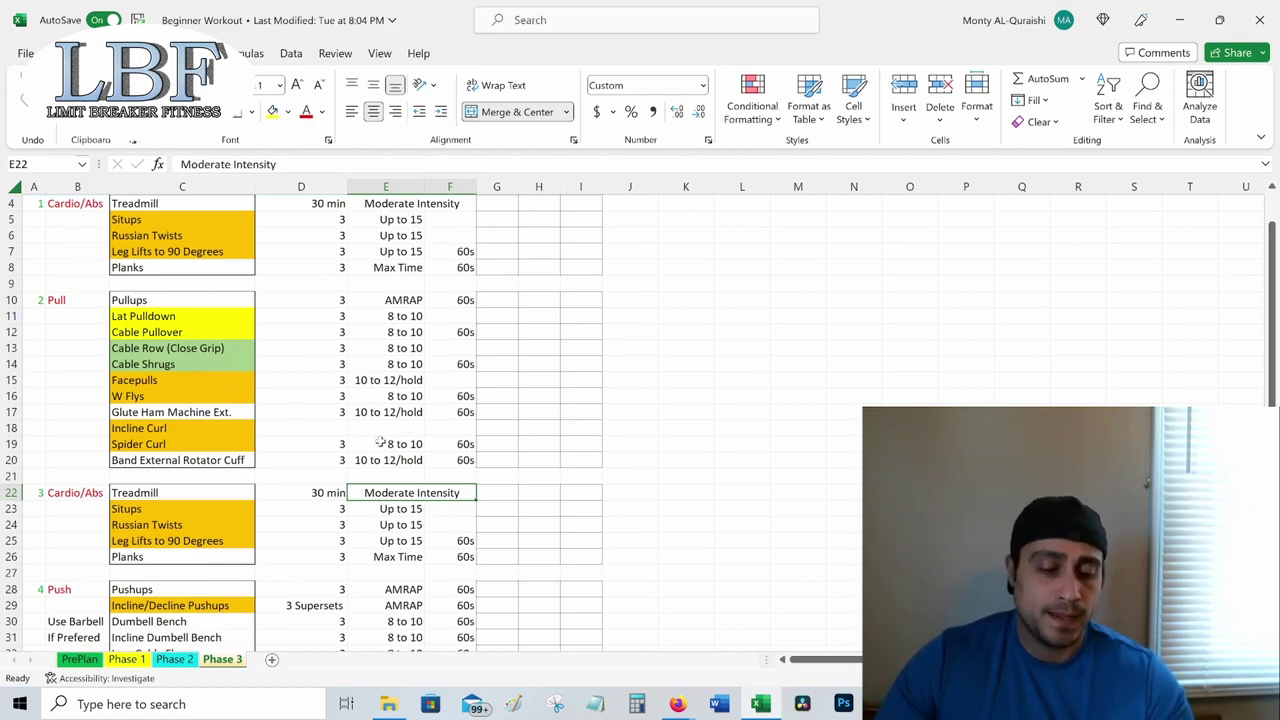
scroll(374, 396, down, 5)
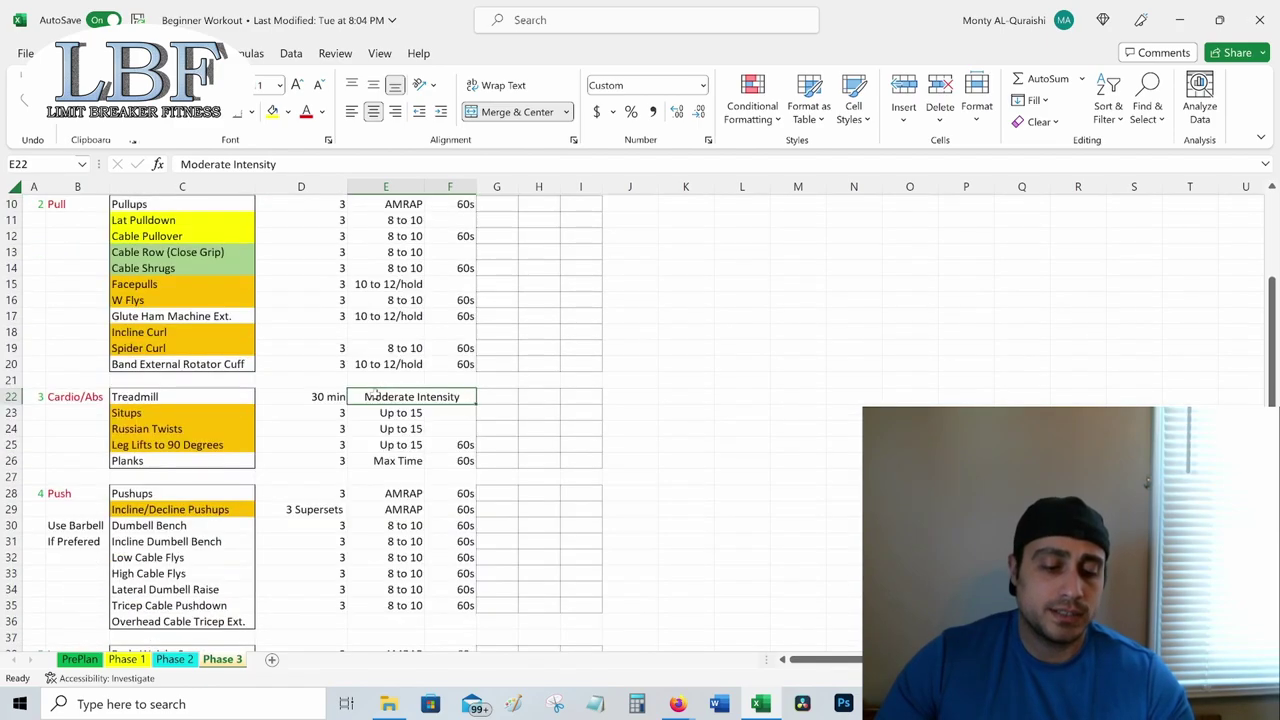
scroll(374, 396, down, 1)
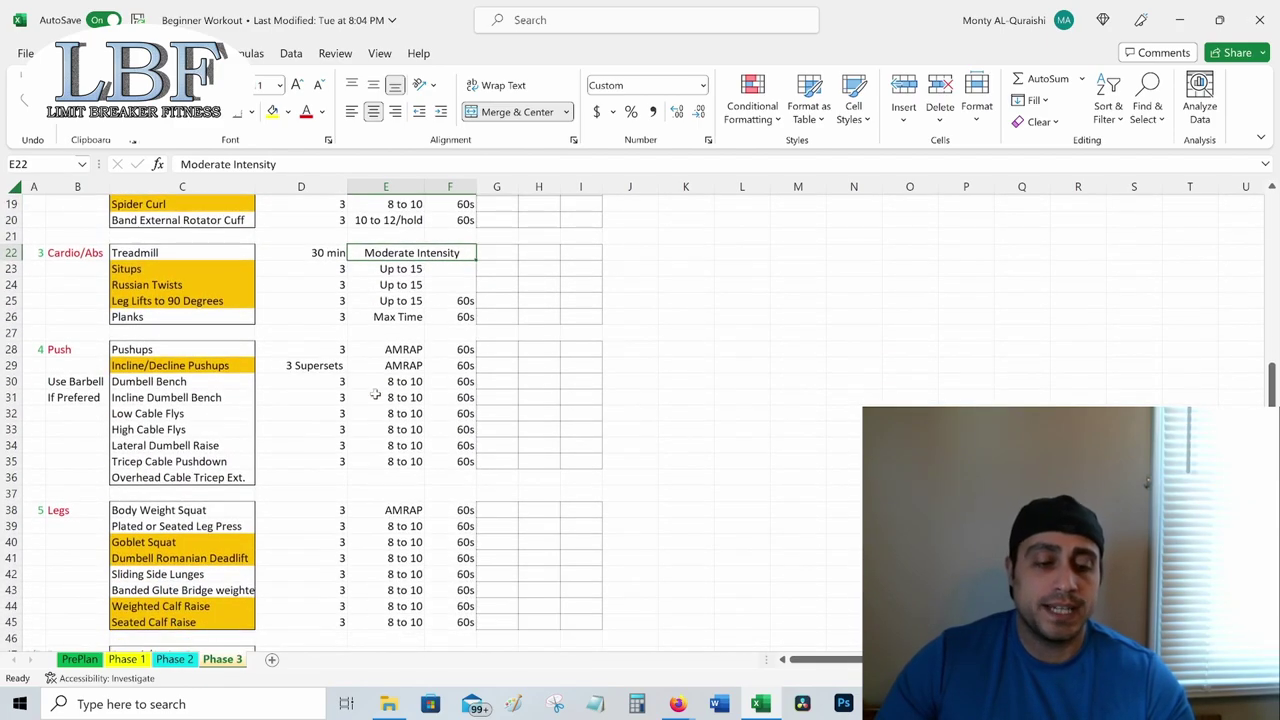
scroll(374, 396, down, 1)
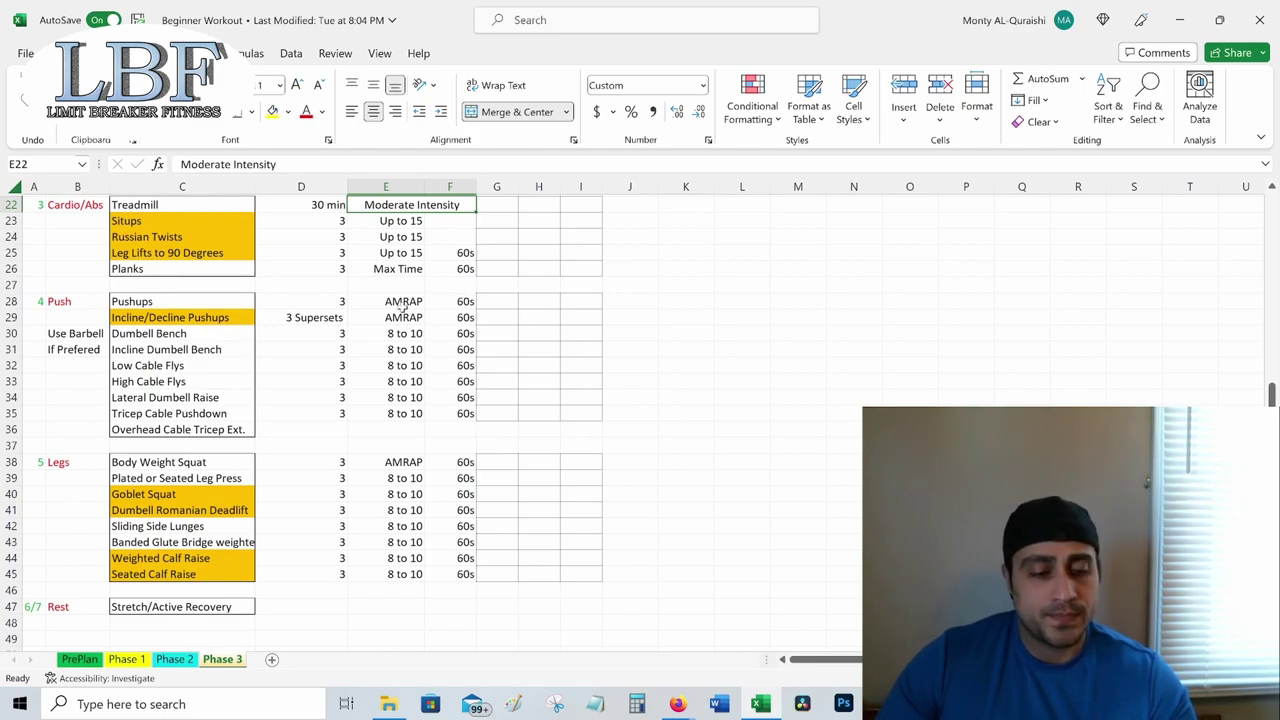
Examine the Day 4 push workout, checking the Pushups W1 to W3 tracking cells, Lateral Dumbell Raise and Overhead Cable Tricep Ext.
click(490, 302)
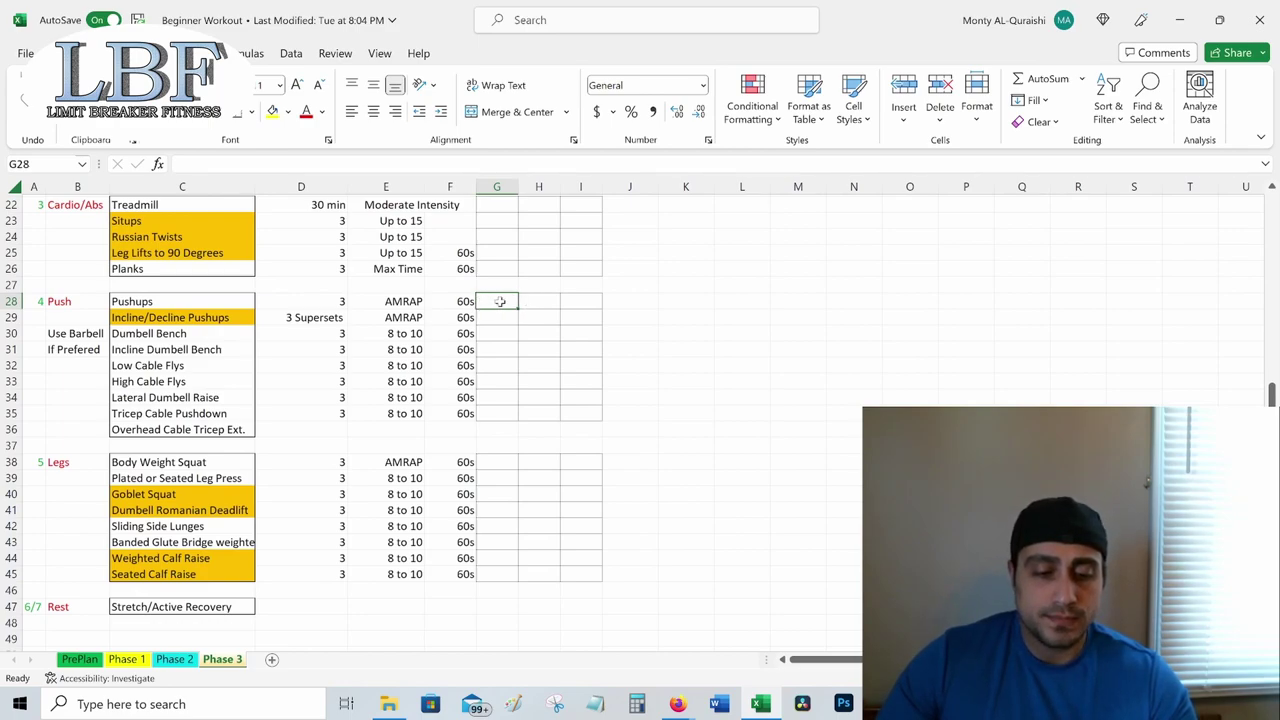
click(553, 301)
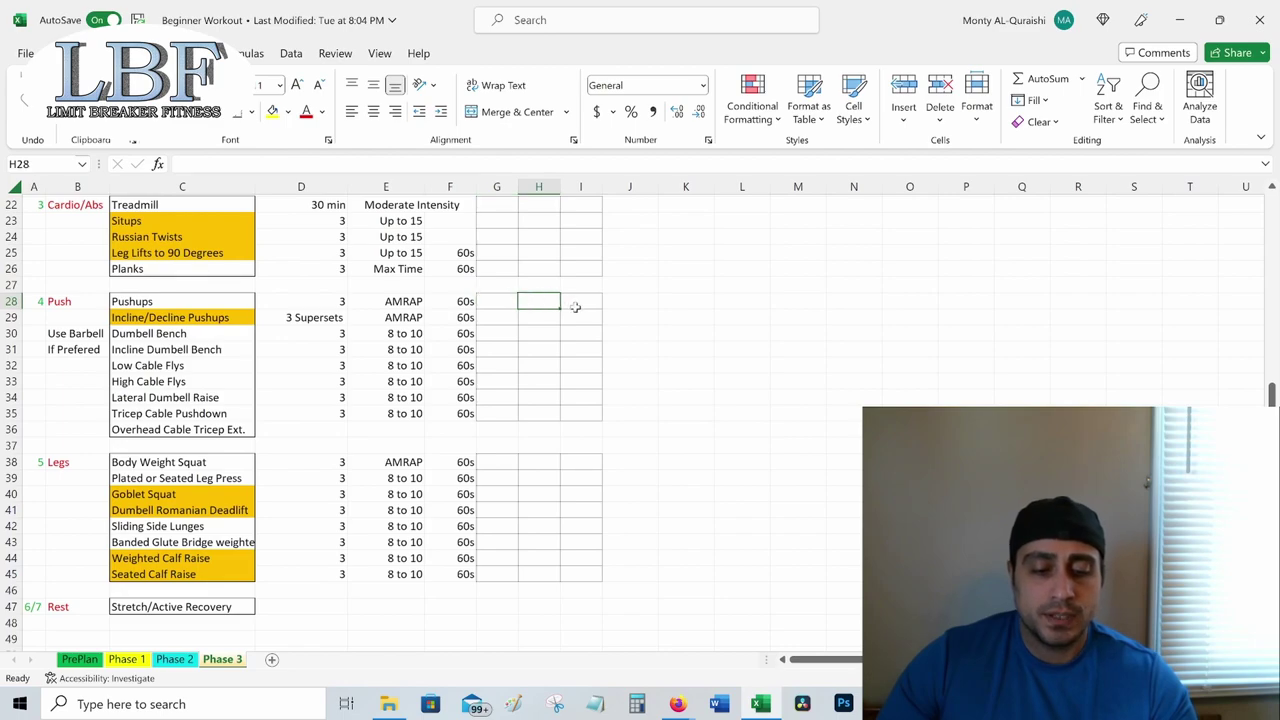
click(575, 303)
click(492, 303)
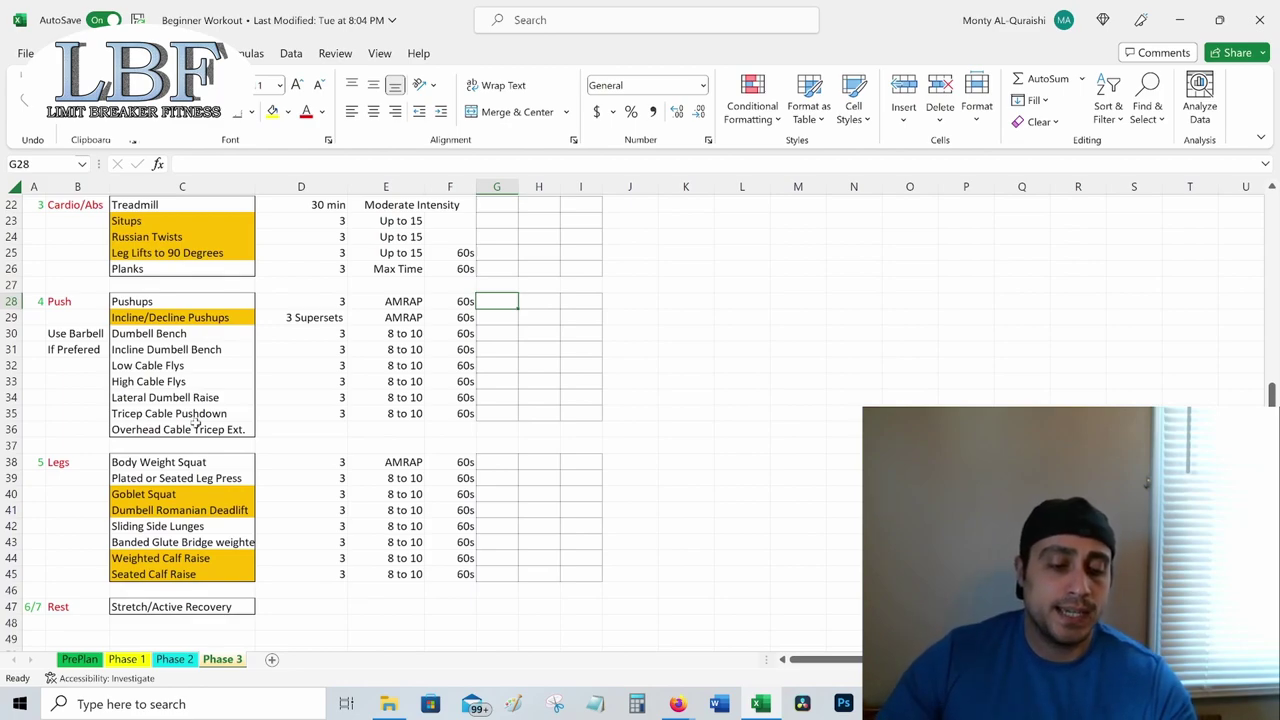
click(201, 397)
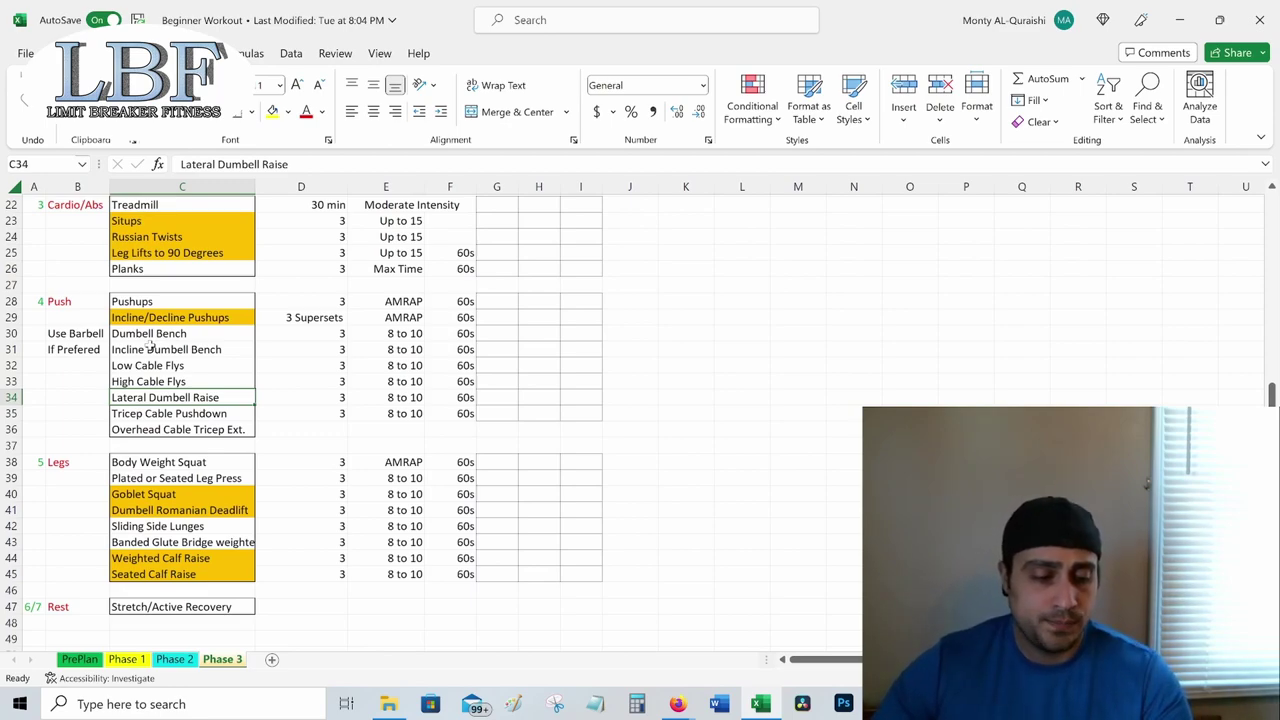
click(180, 429)
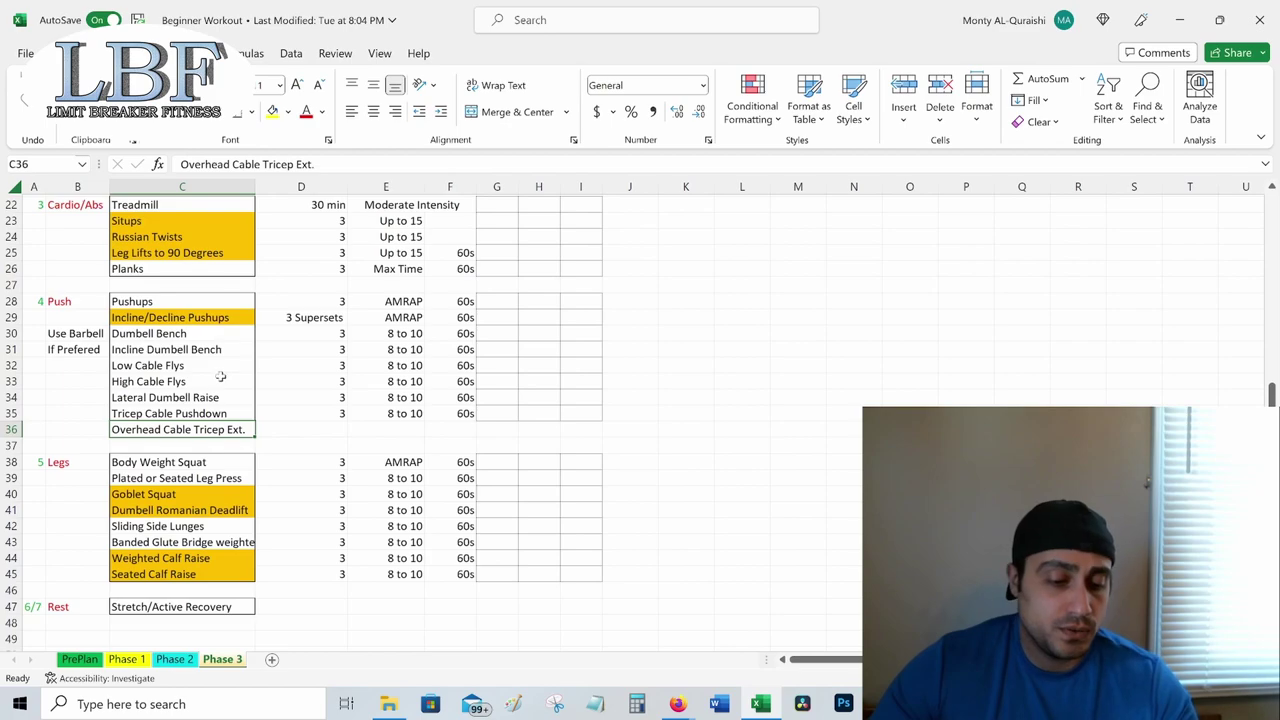
Review the Day 5 legs exercises and the Day 6/7 rest entry, and return to the Phase 3 heading.
scroll(299, 349, down, 1)
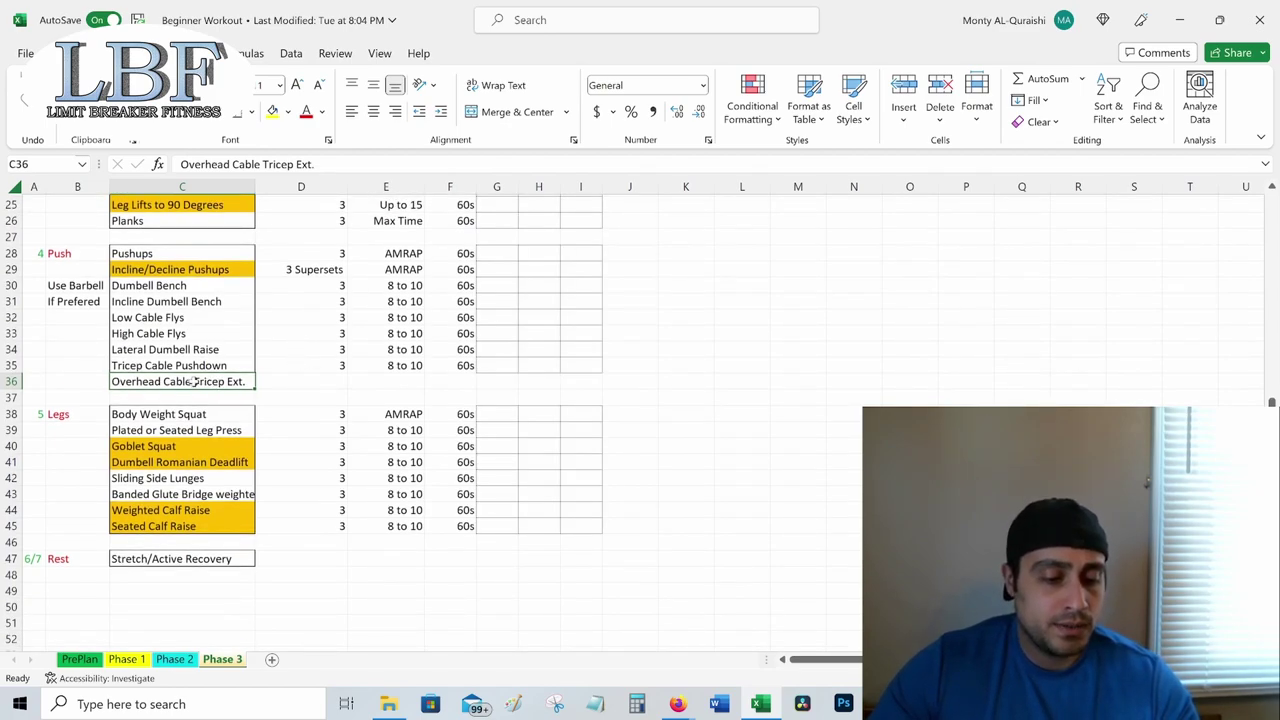
scroll(194, 394, down, 1)
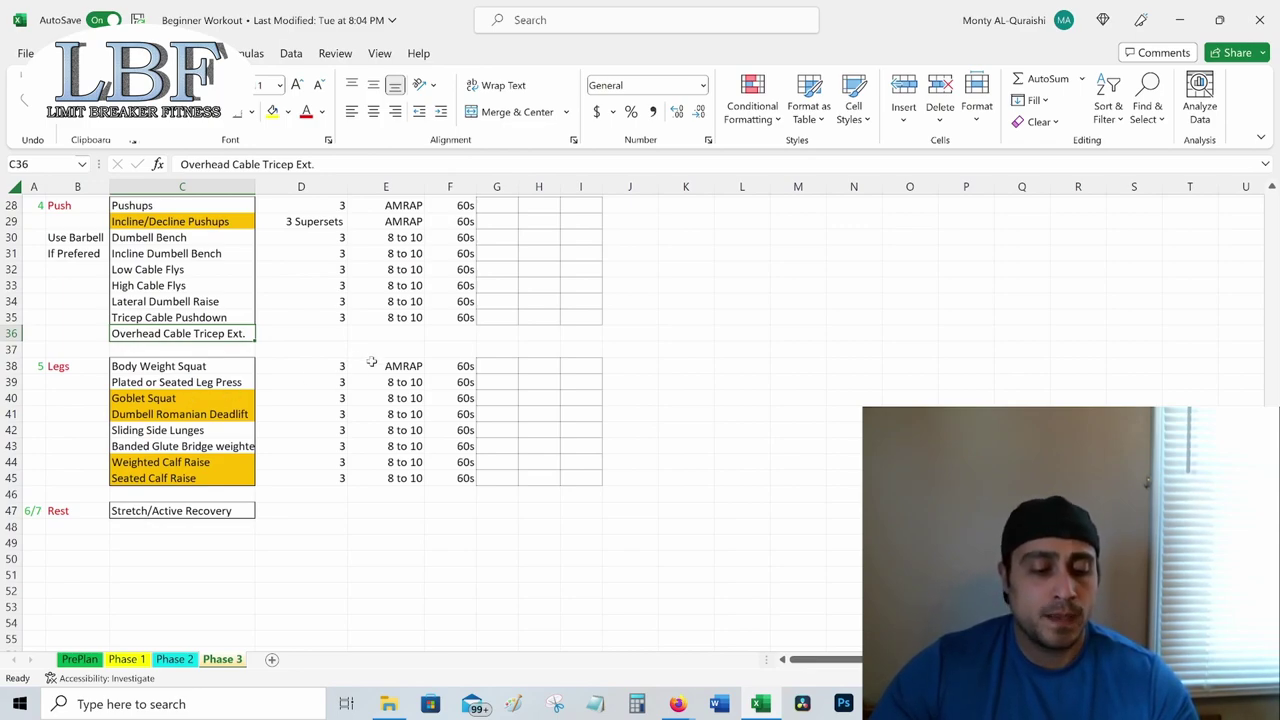
scroll(240, 364, down, 1)
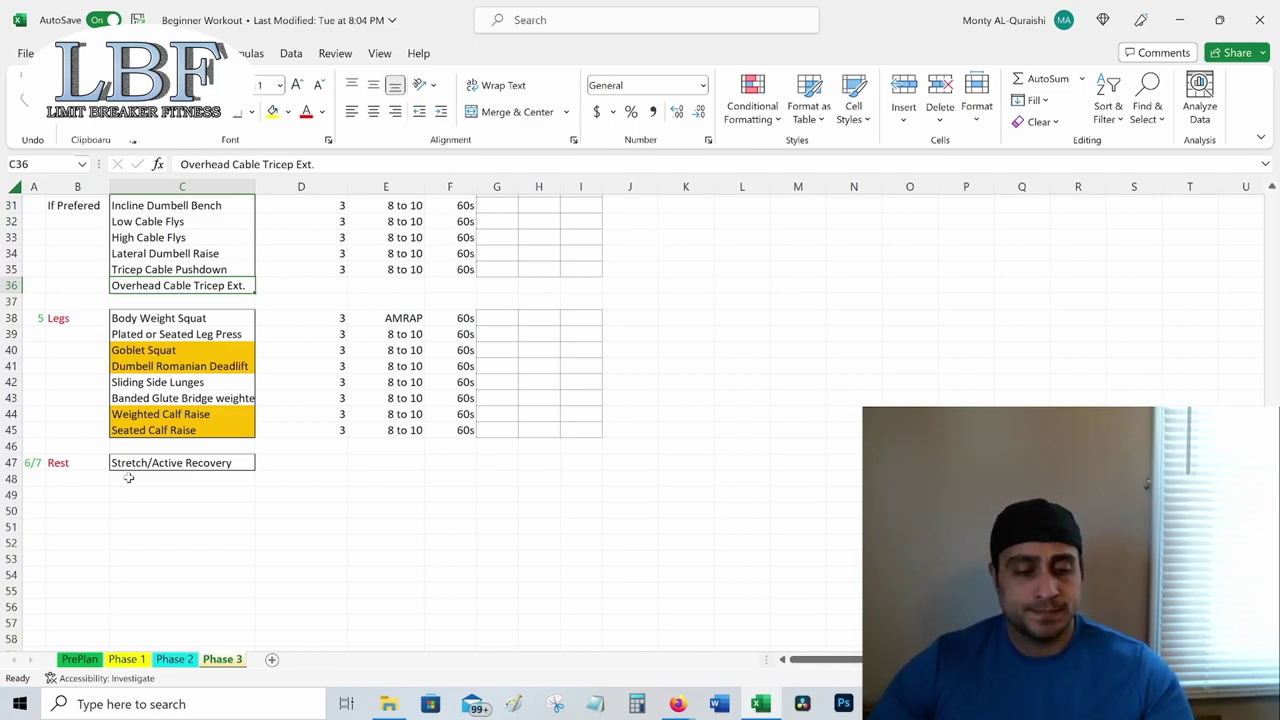
scroll(294, 502, up, 2)
scroll(294, 502, up, 8)
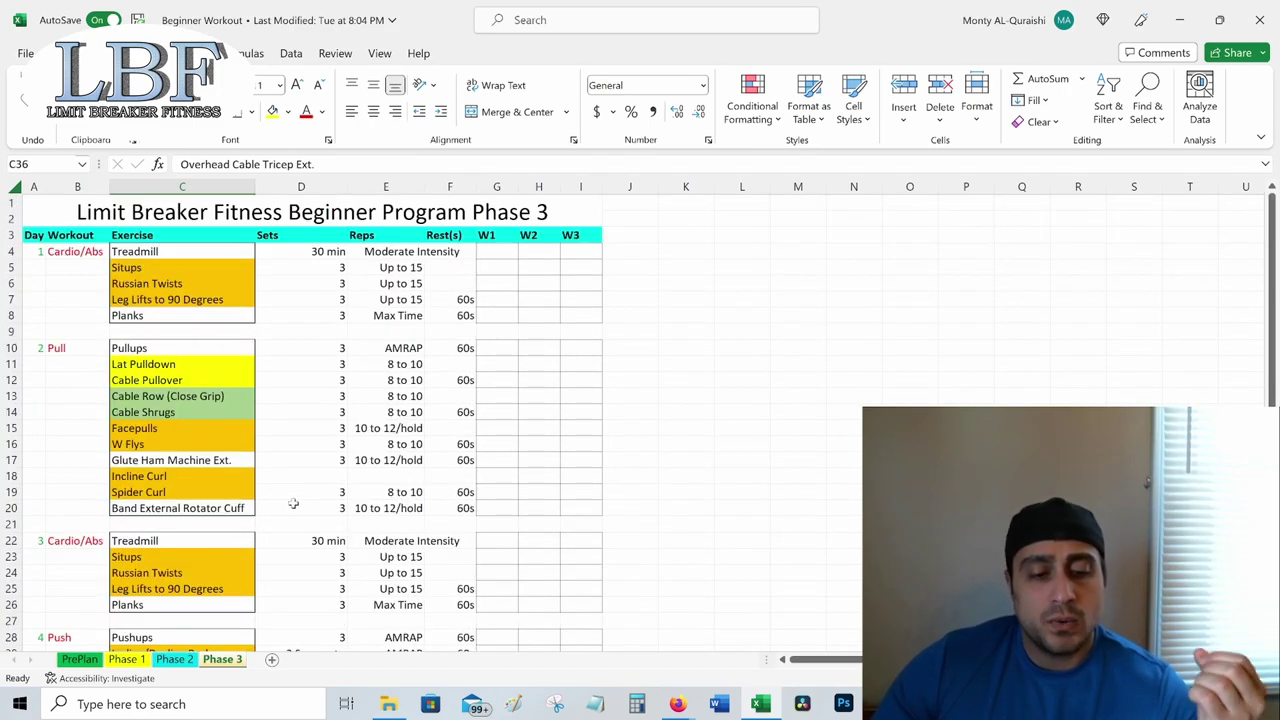